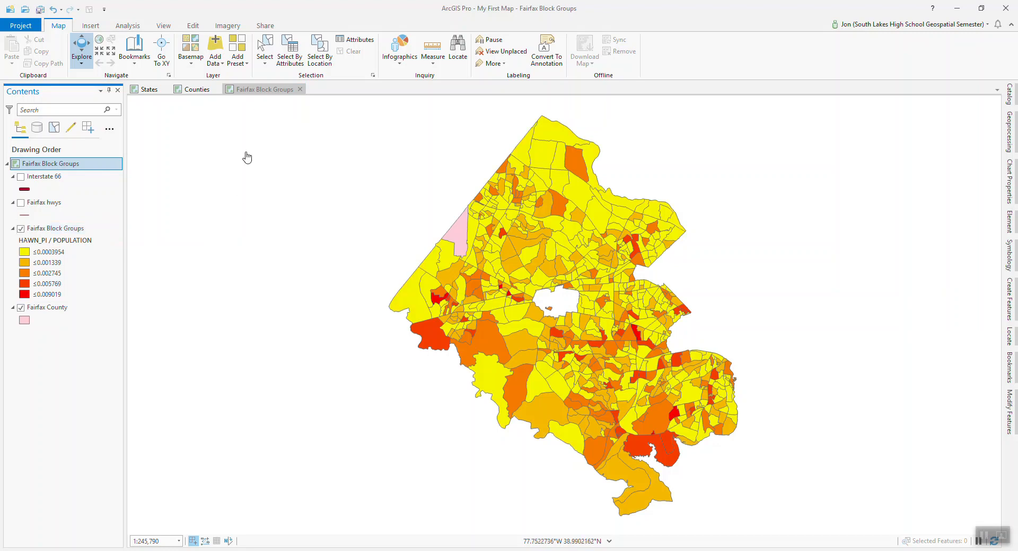
Toggle the Interstate 66 and Fairfax hwys layers on and off to check them on the Fairfax Block Groups map.
click(275, 90)
click(21, 177)
click(21, 177)
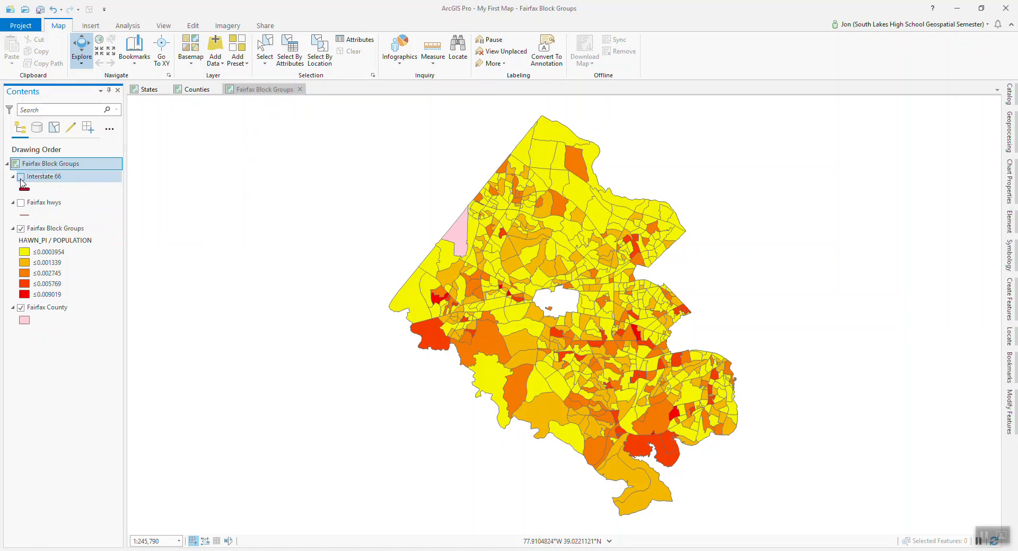
click(21, 203)
click(21, 203)
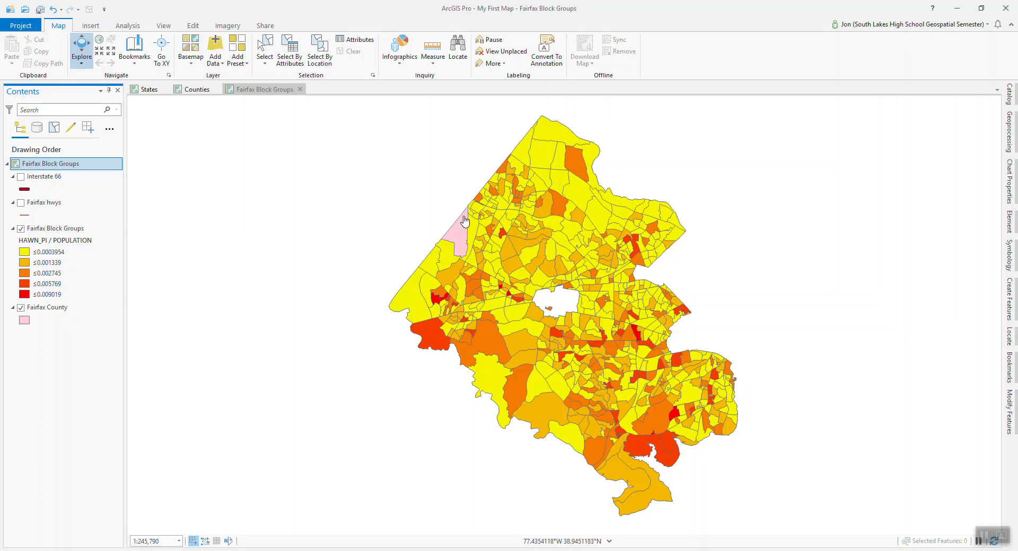
Add the cities_dtl feature class from cities_dtl.gdb in the USA census folder to the current map.
click(1010, 95)
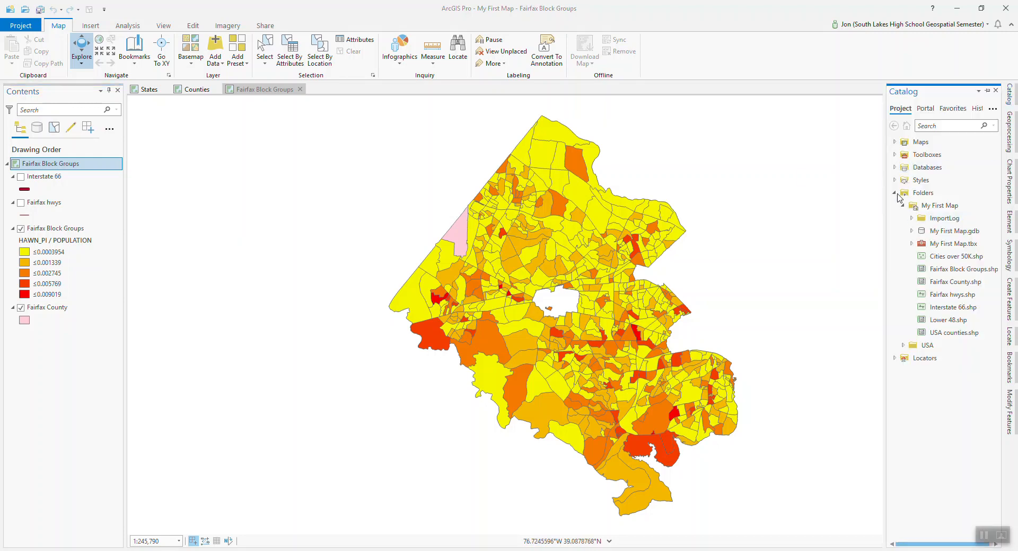
click(903, 206)
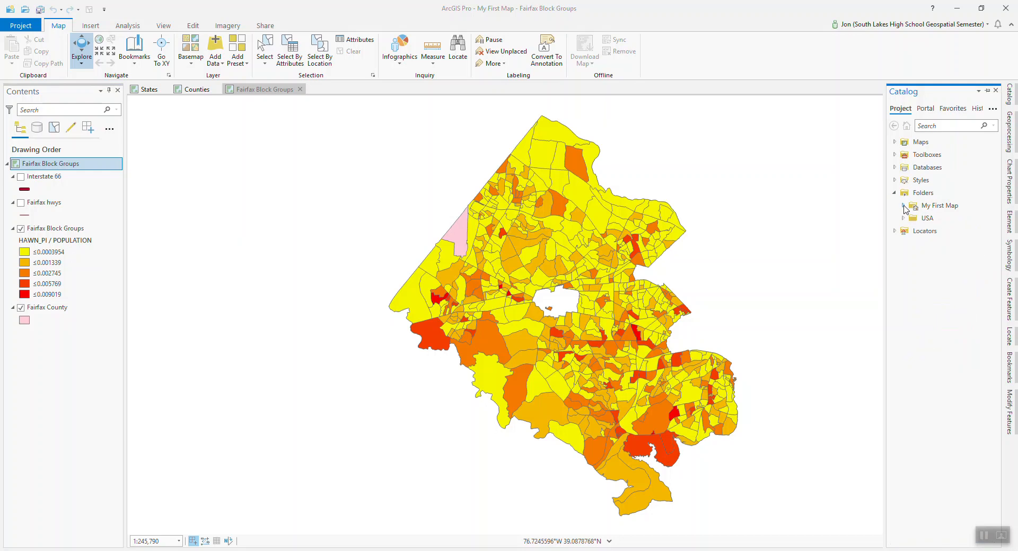
click(903, 206)
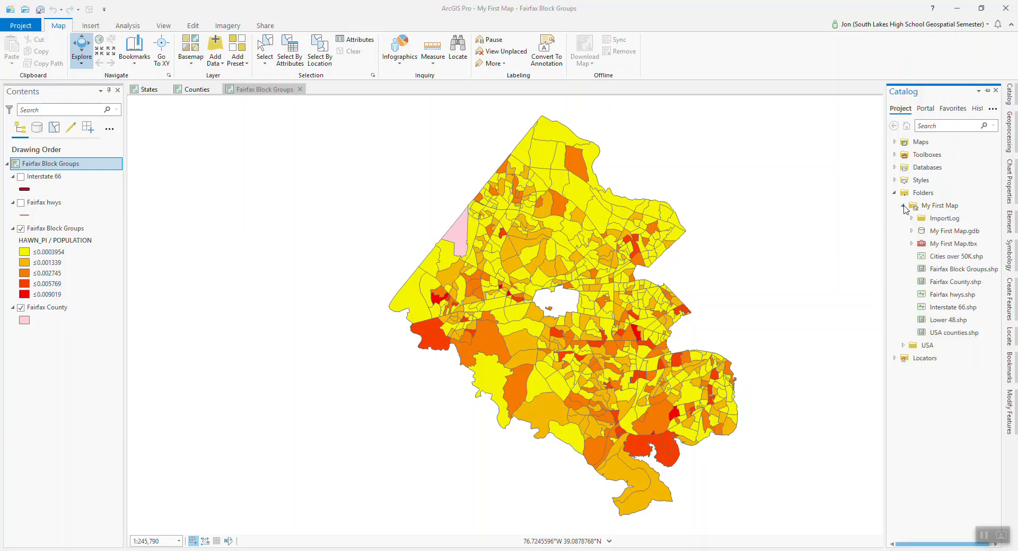
click(904, 206)
click(904, 218)
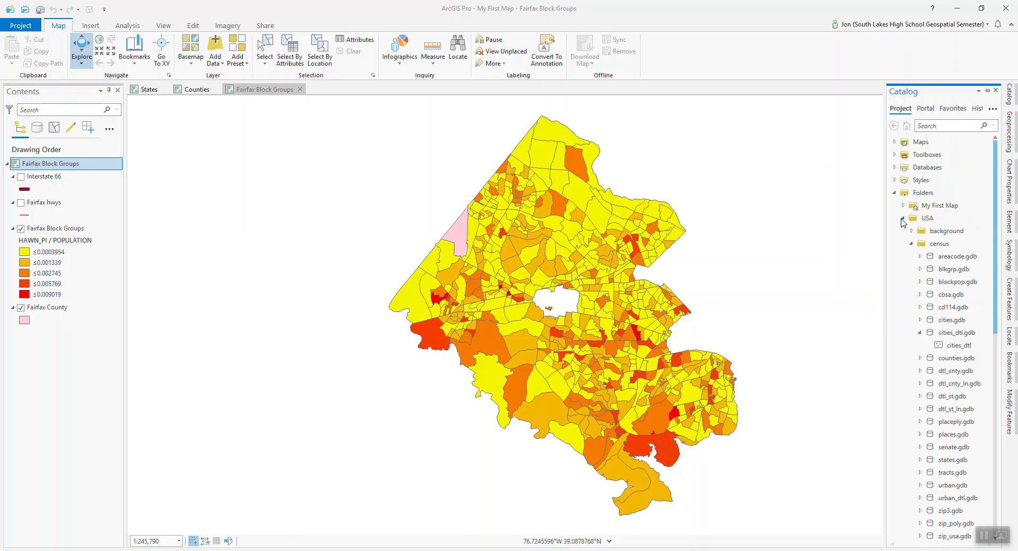
click(953, 348)
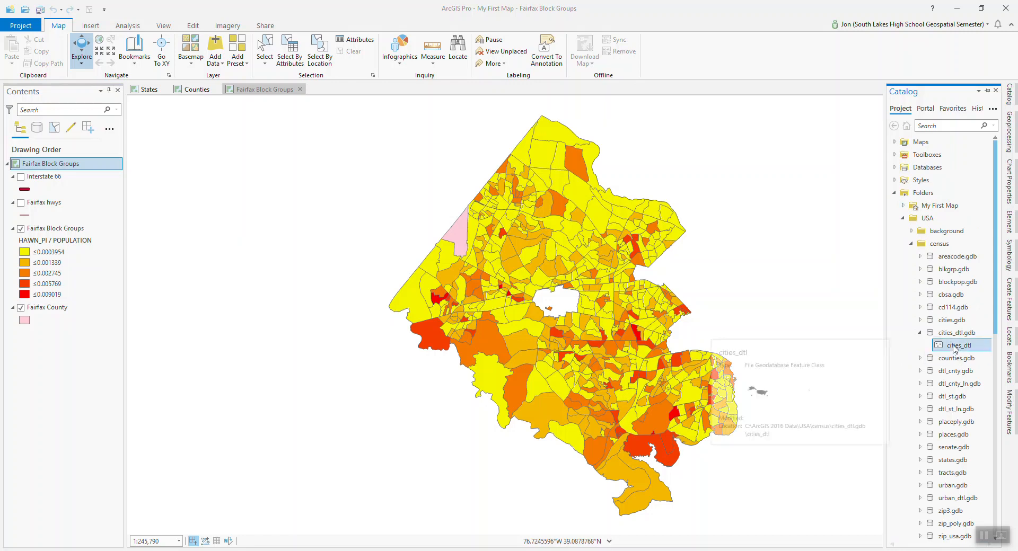
right_click(952, 349)
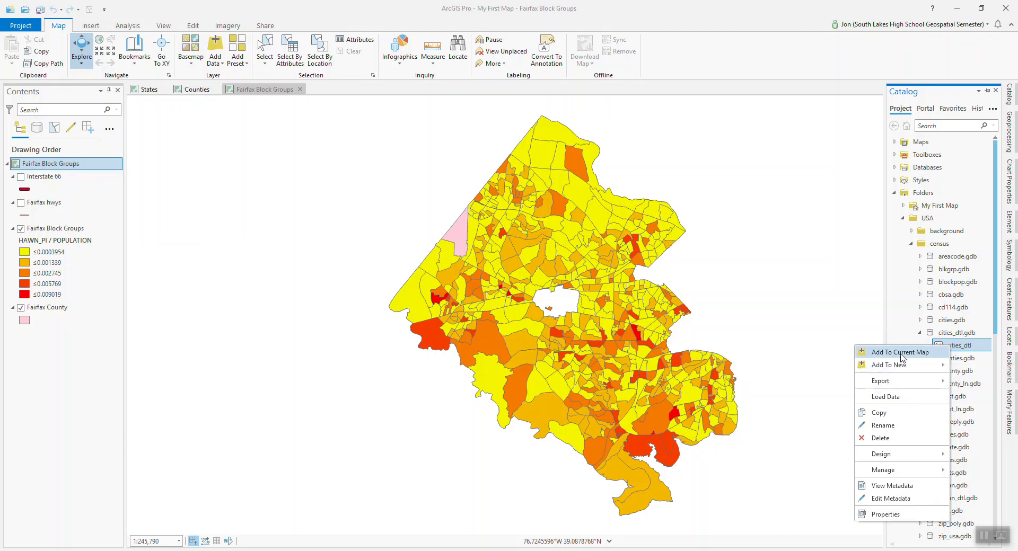
click(901, 355)
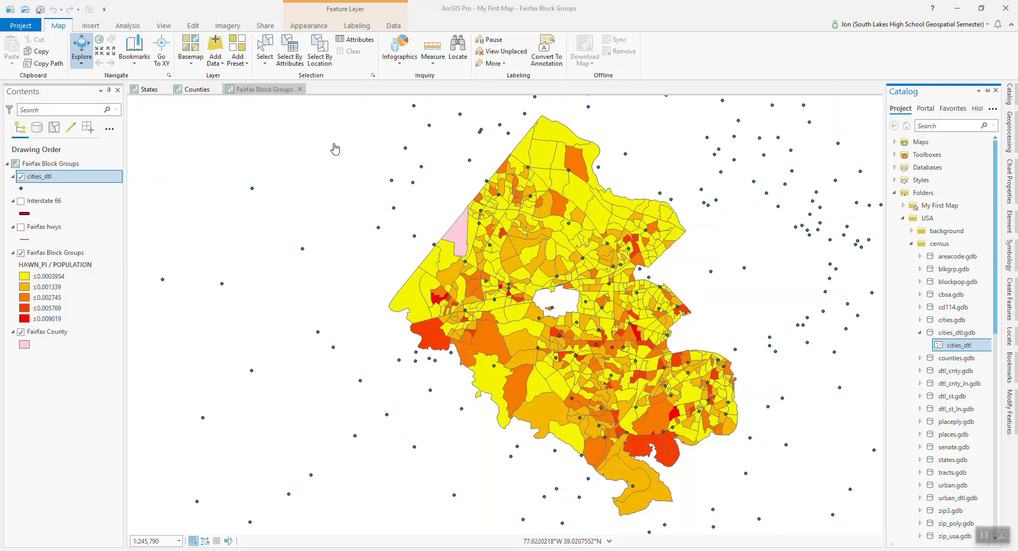
Select by location the cities_dtl features that are completely within Fairfax County.
click(321, 63)
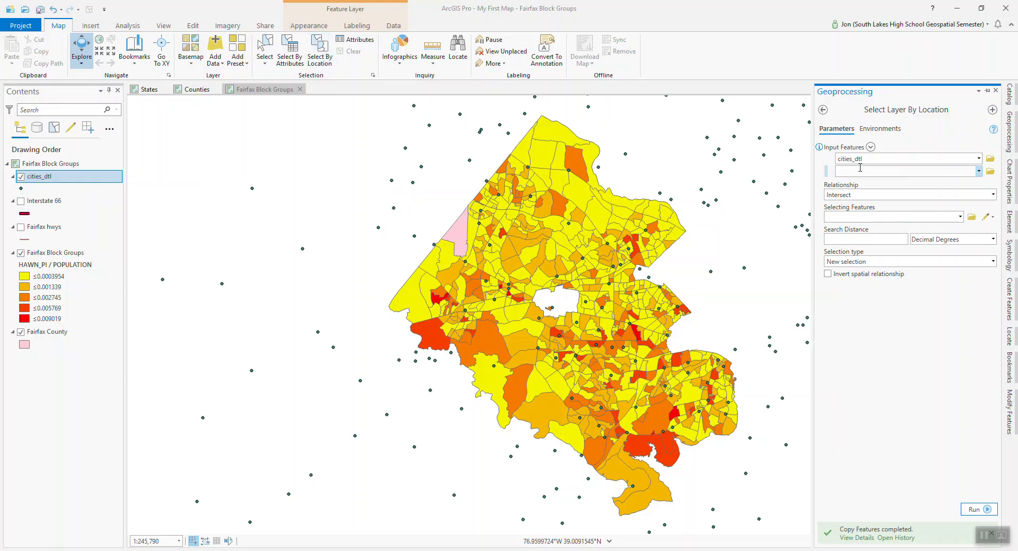
click(993, 194)
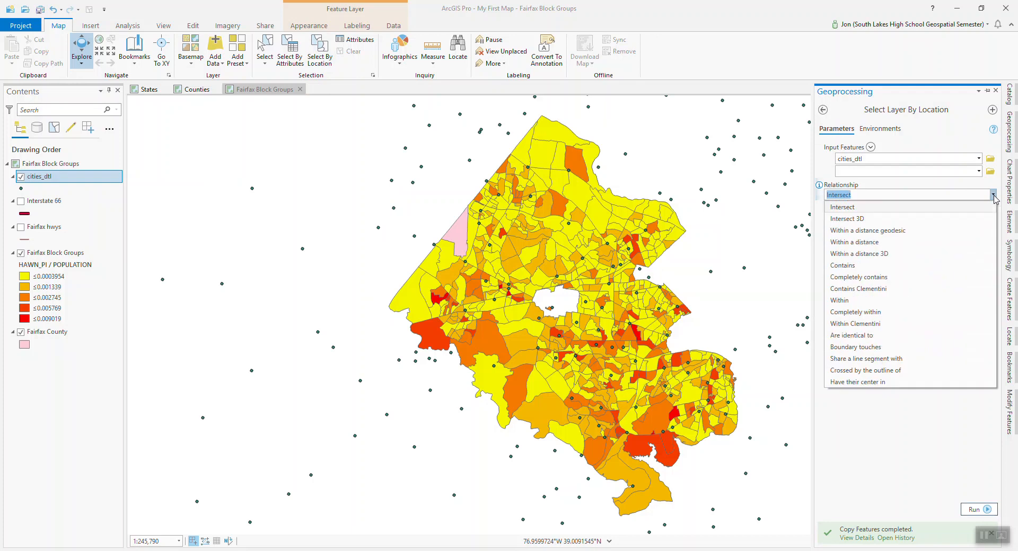
click(876, 313)
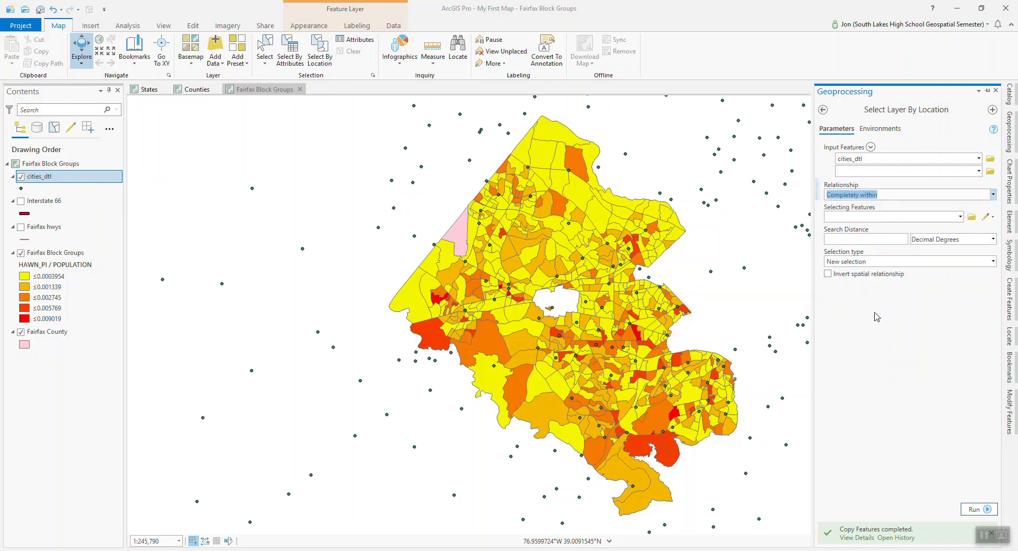
click(960, 219)
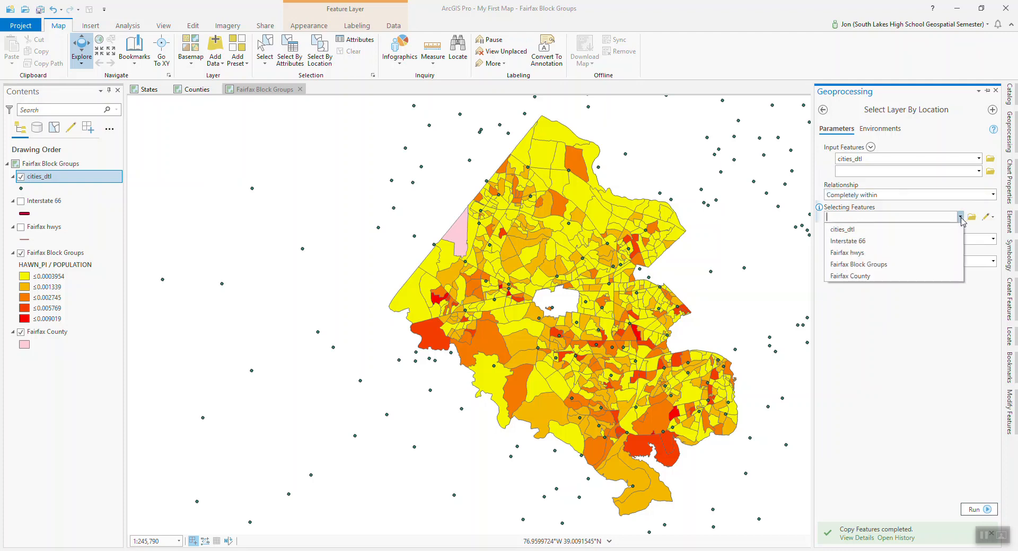
click(855, 276)
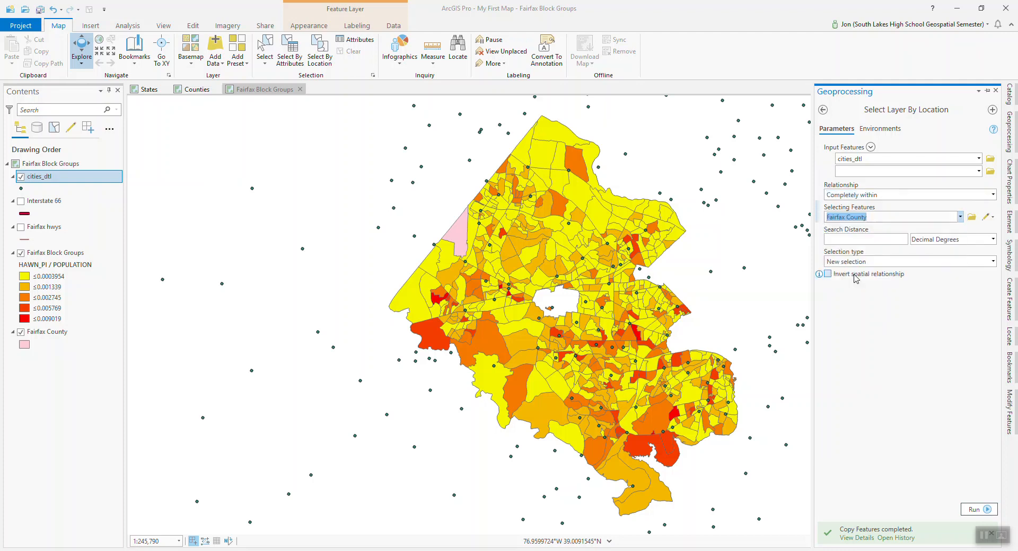
click(974, 510)
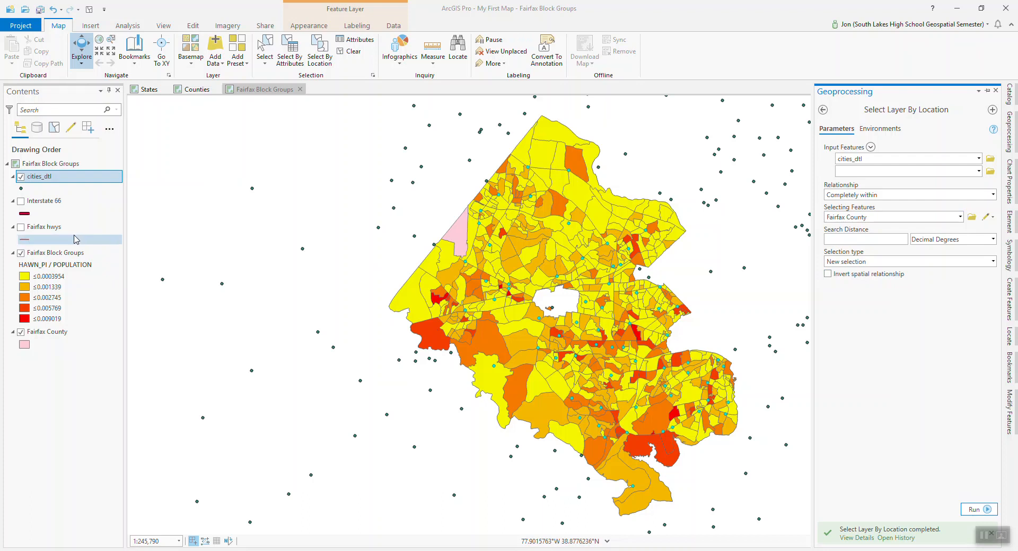
Export the selected cities_dtl features to the My First Map folder as FairfaxCty_cities.
click(42, 179)
right_click(42, 180)
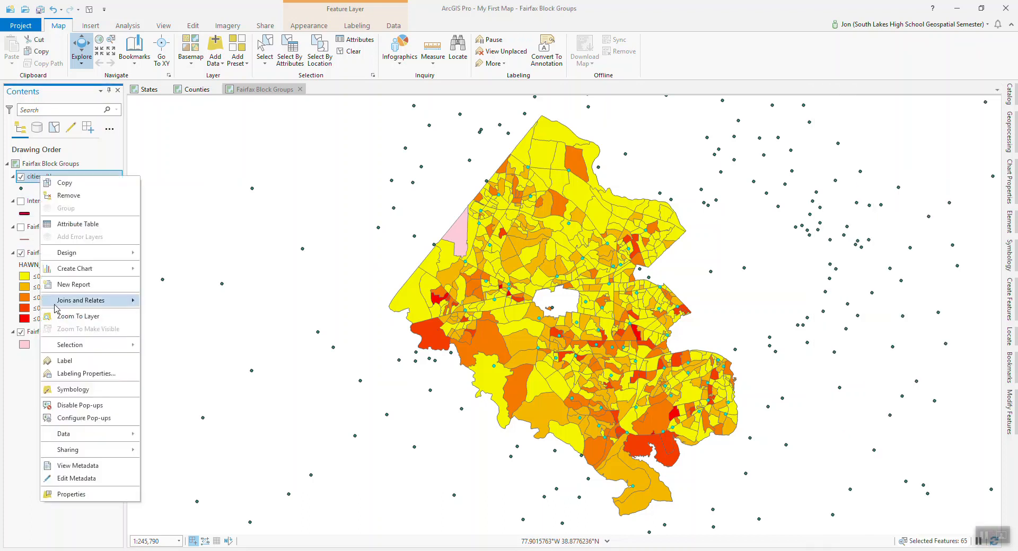
mouse_move(82, 438)
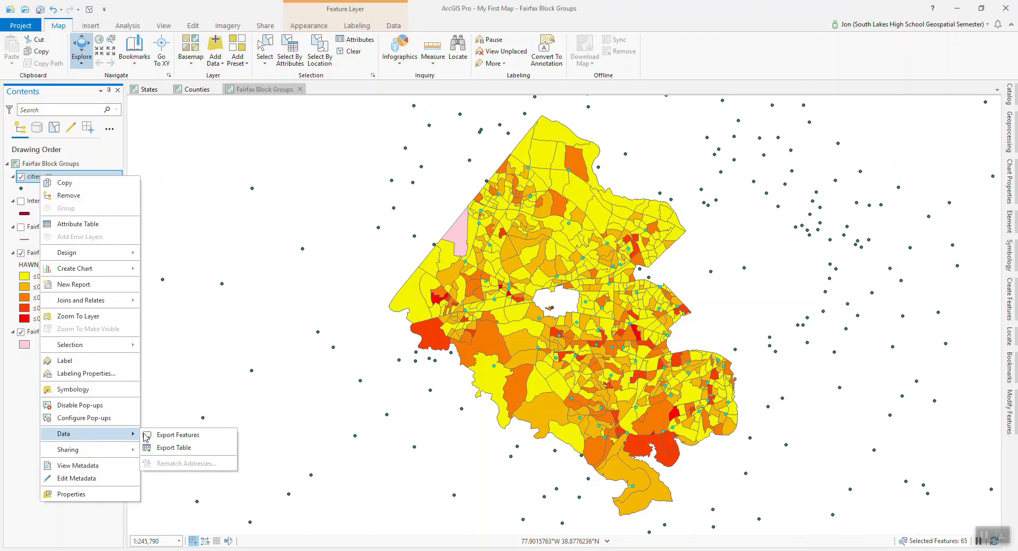
click(166, 439)
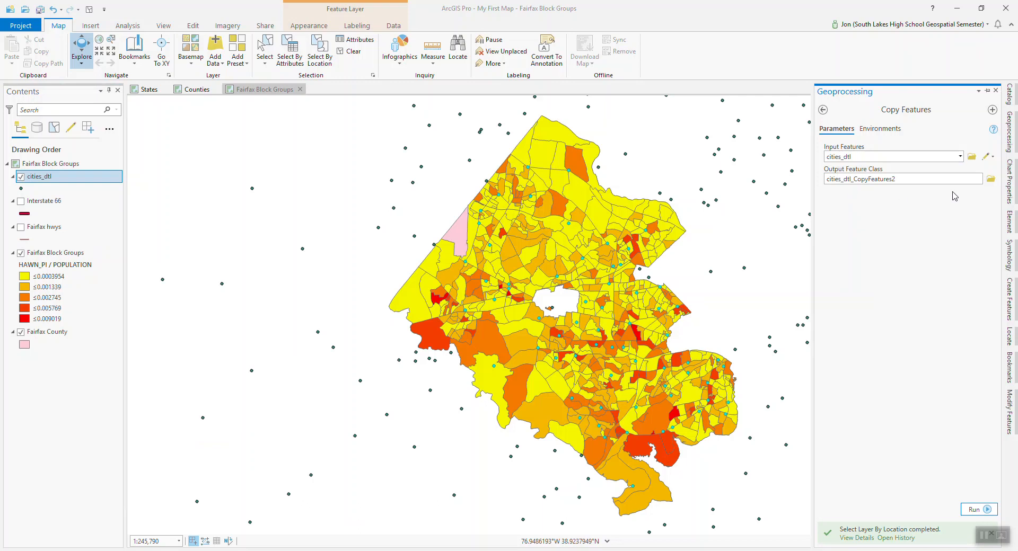
click(991, 179)
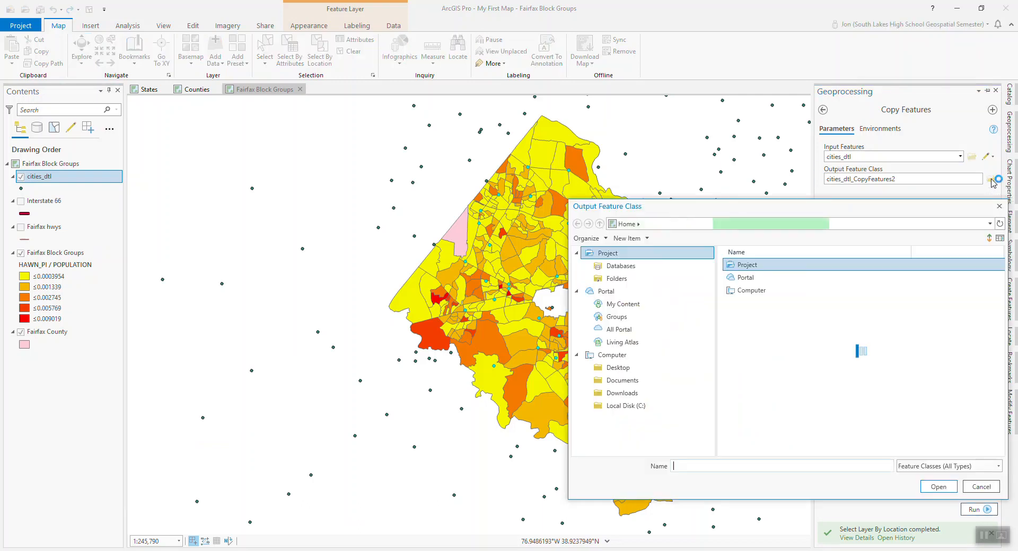
click(751, 469)
text(Fairfax)
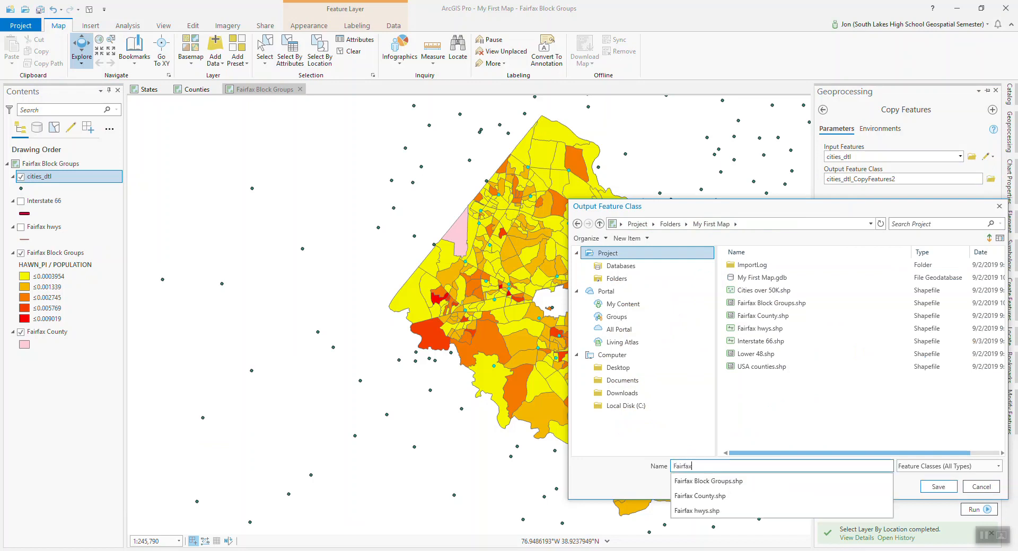
text(Cty_cities)
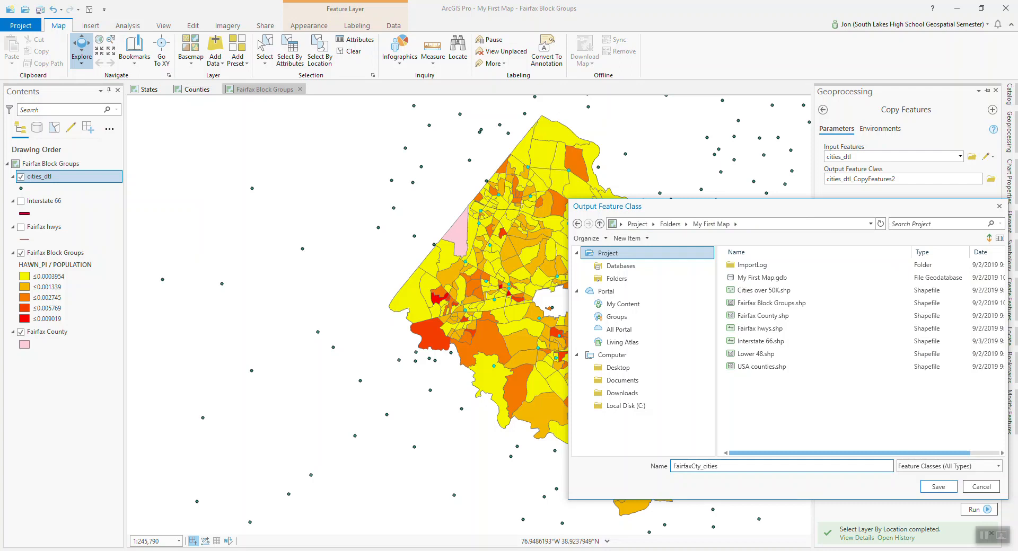
click(936, 488)
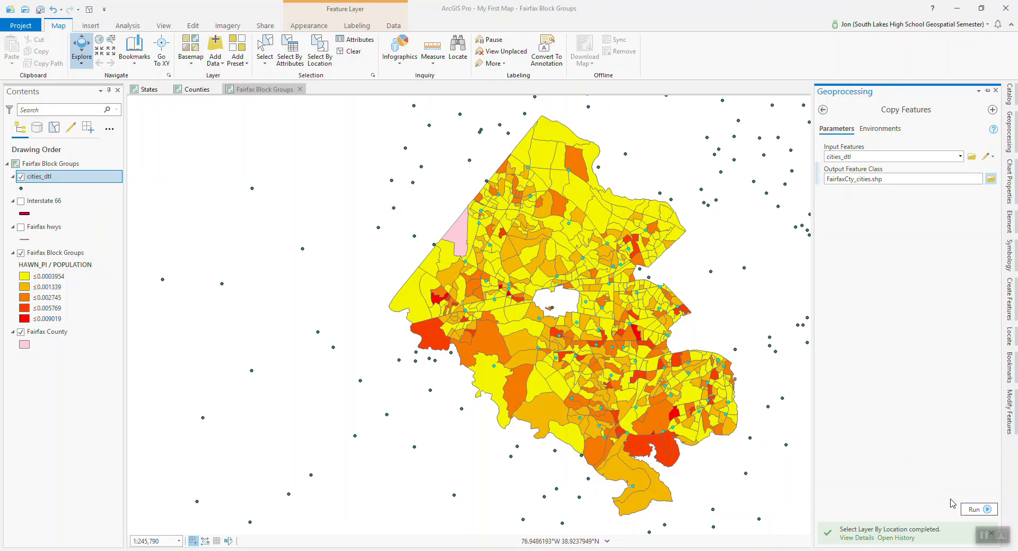
click(971, 510)
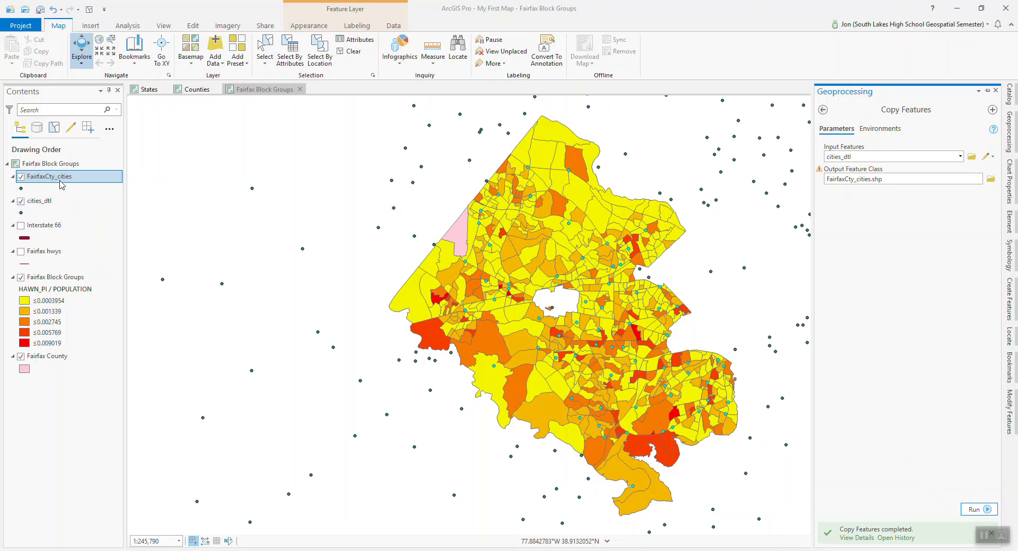
Remove the cities_dtl layer from the map, and toggle the FairfaxCty_cities layer off and on.
click(45, 203)
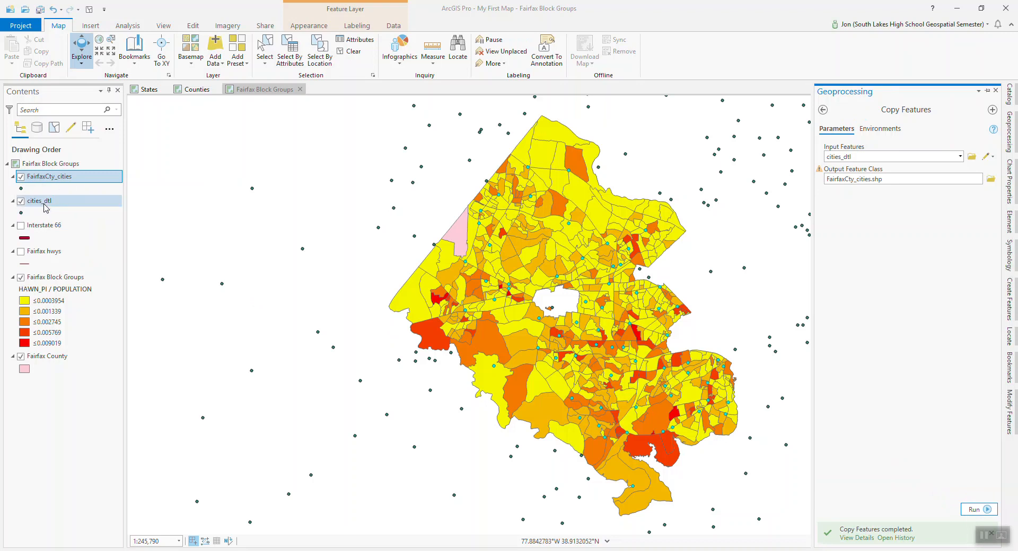
right_click(46, 203)
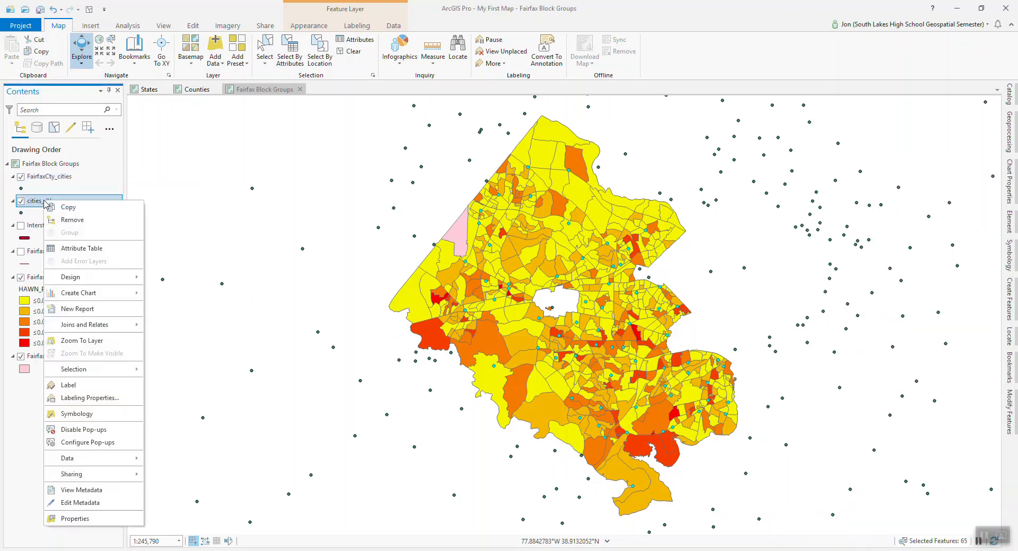
click(74, 220)
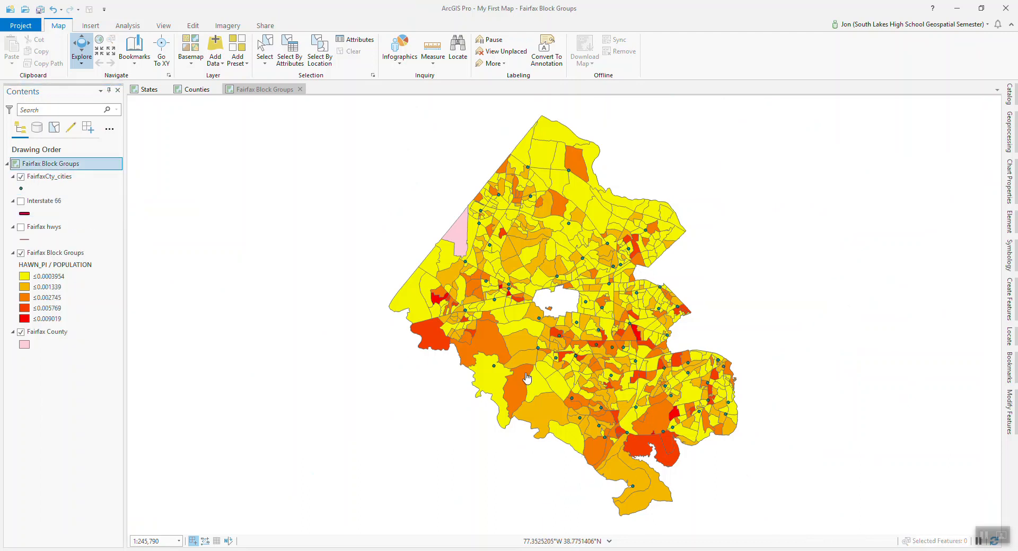
click(21, 177)
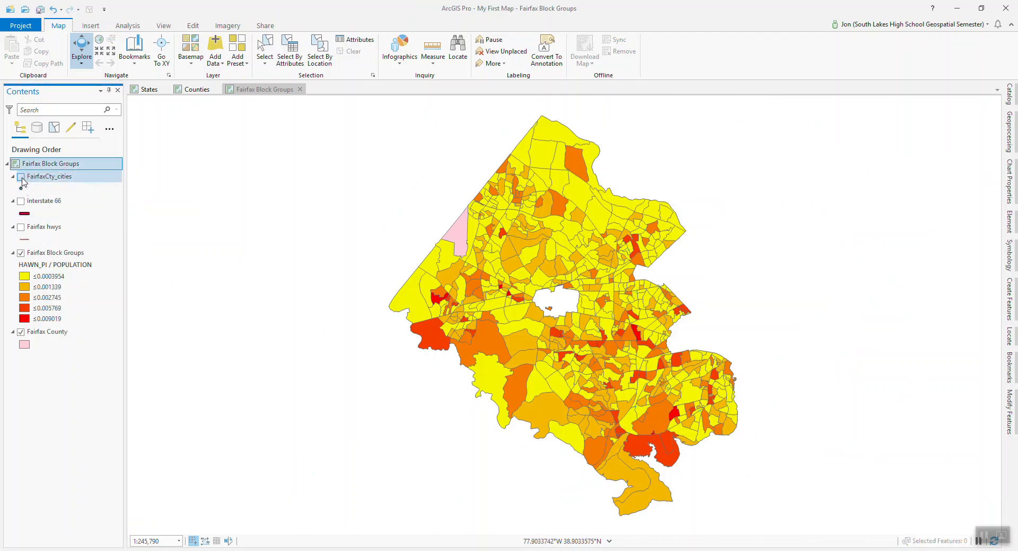
click(22, 178)
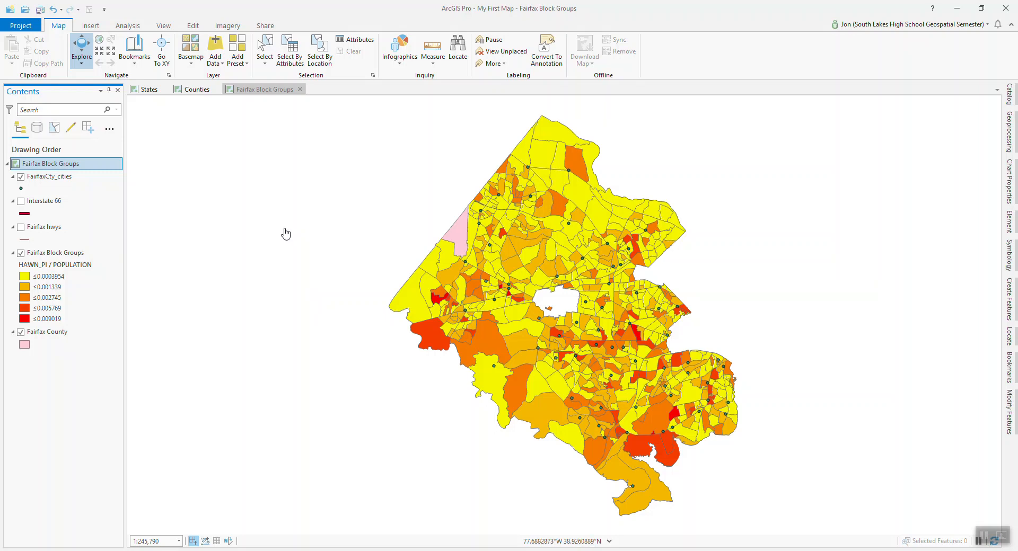
Select by attribute the FairfaxCty_cities feature where NAME is equal to Reston, as a new selection.
click(290, 66)
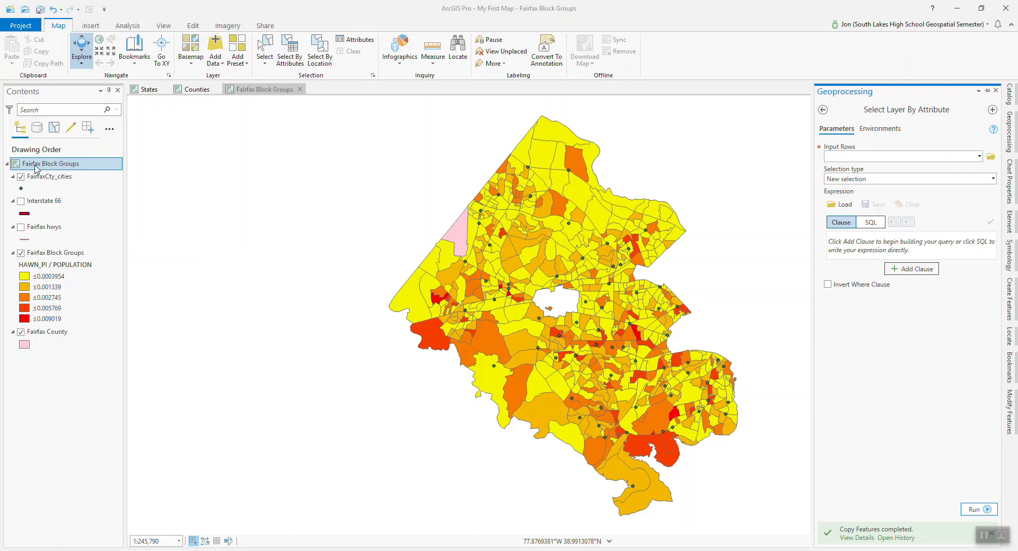
click(41, 180)
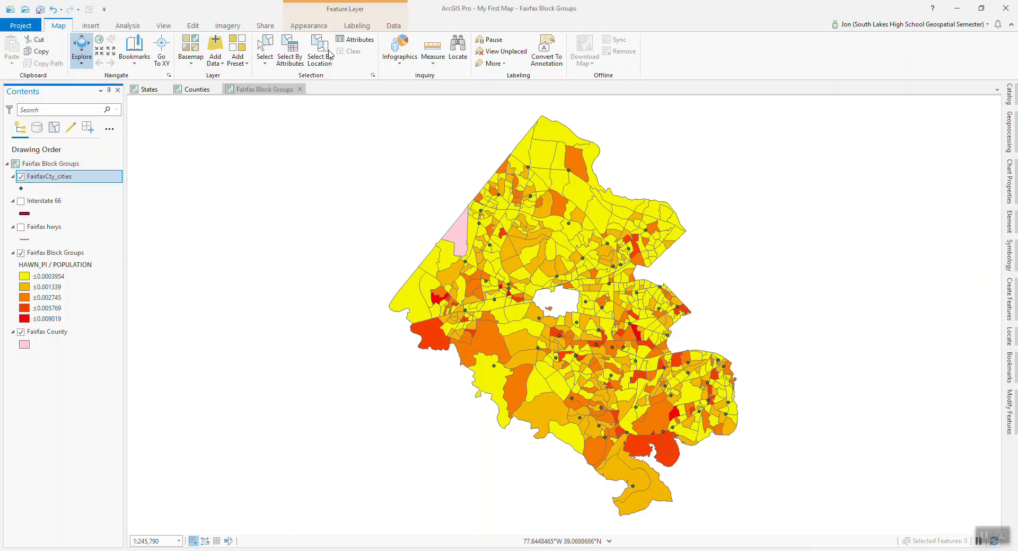
click(286, 59)
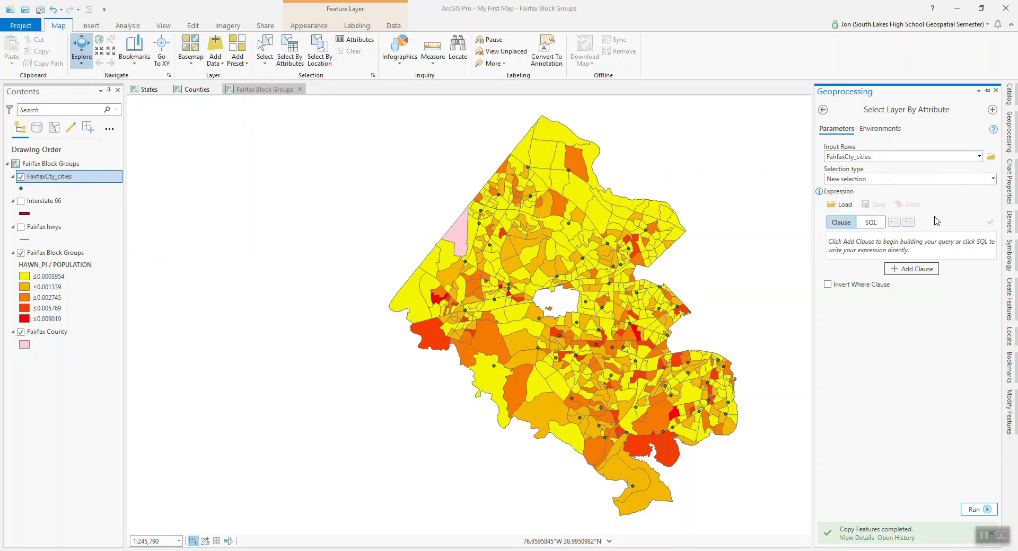
click(911, 269)
click(878, 244)
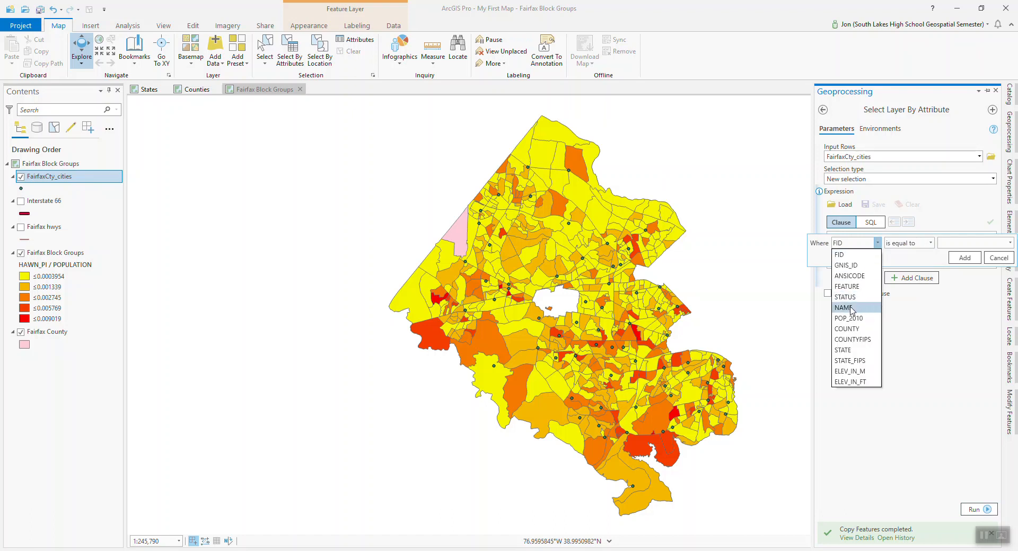
click(851, 308)
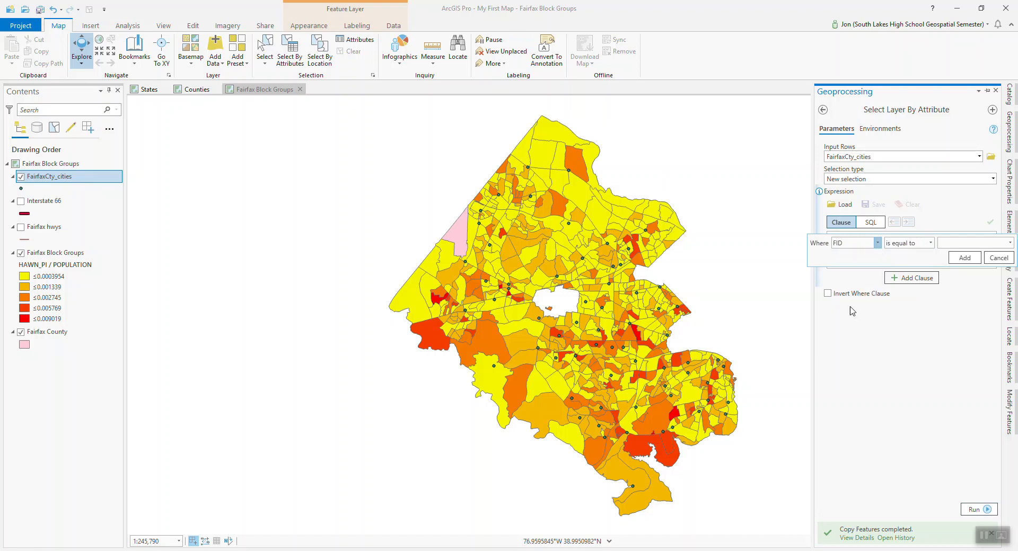
click(954, 243)
text(Reston)
key(Return)
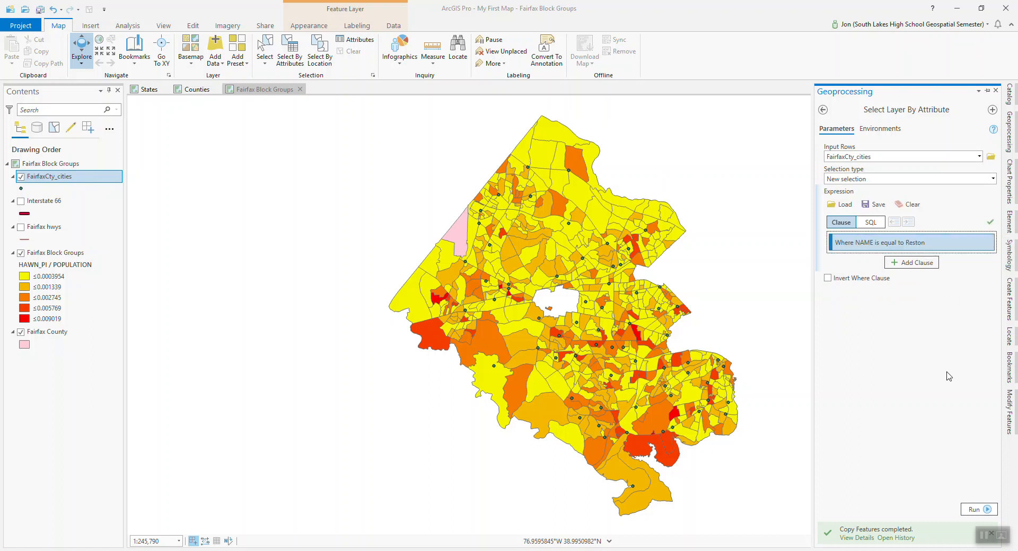
click(971, 510)
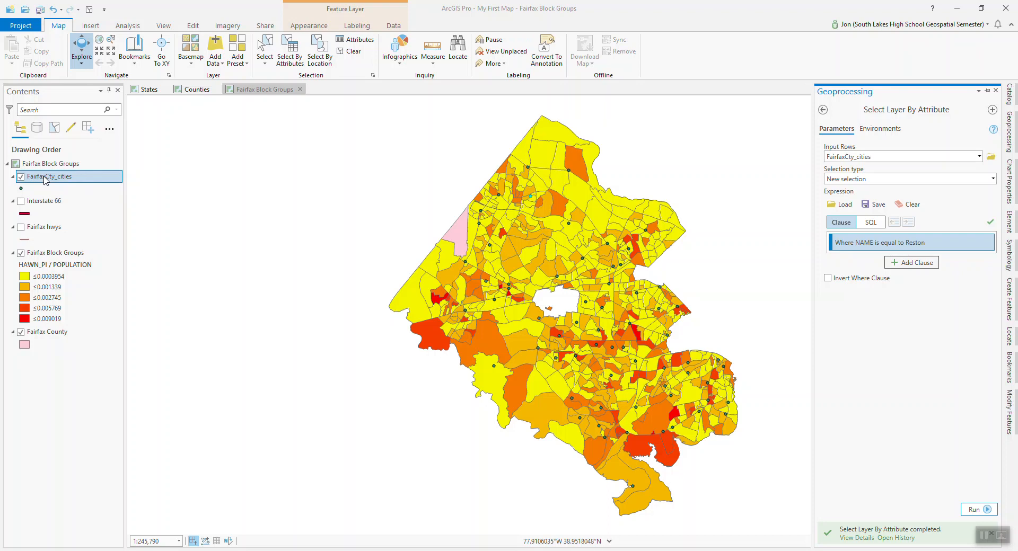
Export the selected FairfaxCty_cities feature to the My First Map folder as Reston, and clear the selection.
right_click(46, 180)
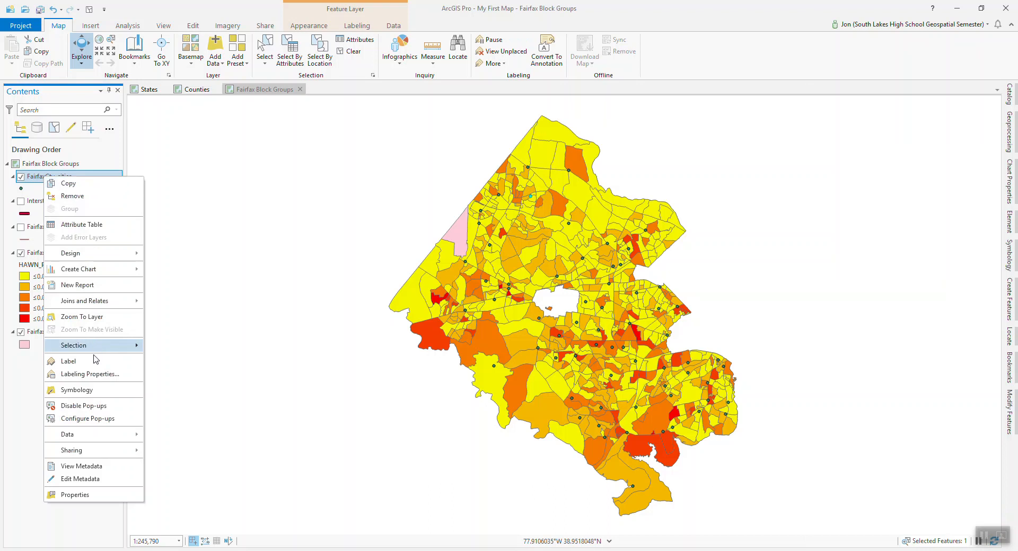
mouse_move(96, 436)
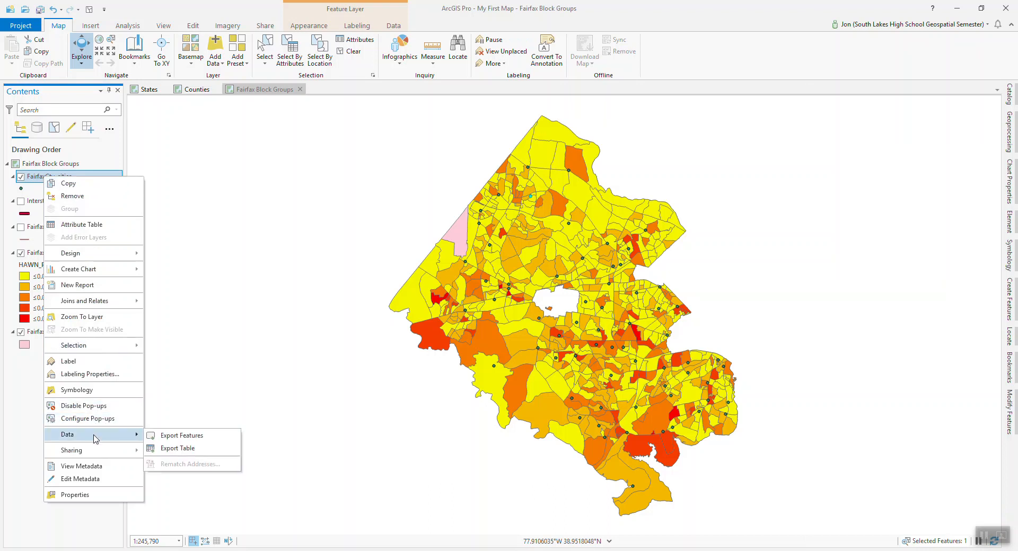
click(179, 437)
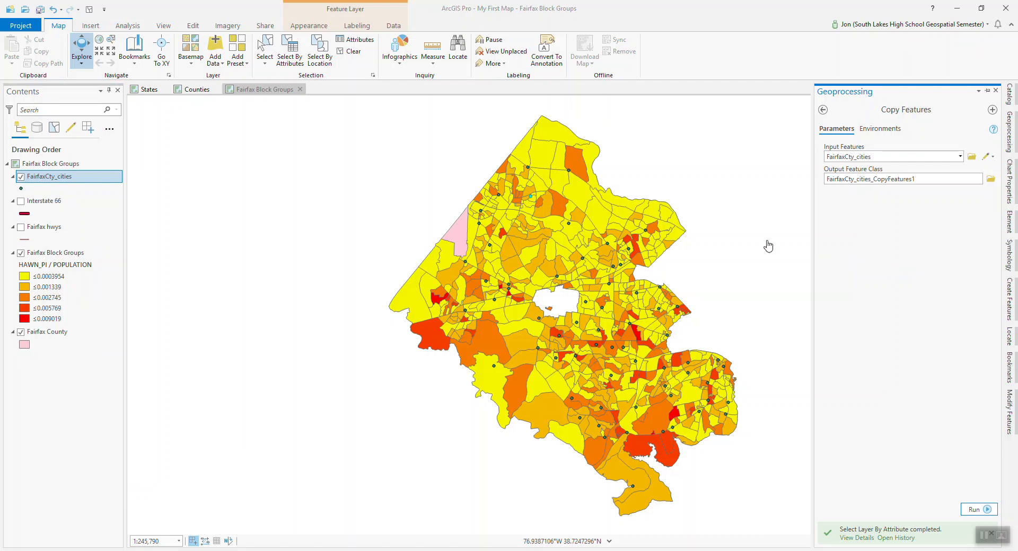
click(990, 179)
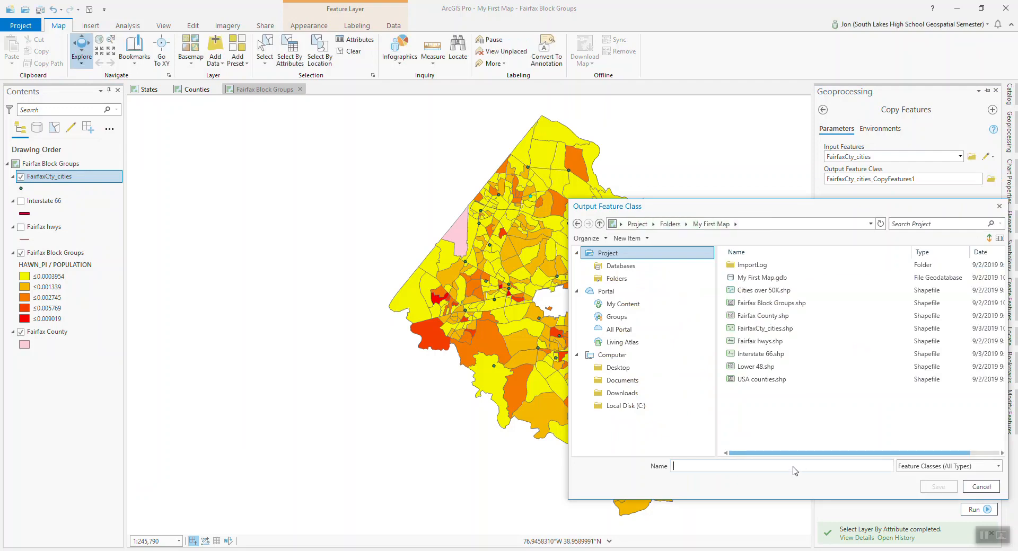
text(Reston)
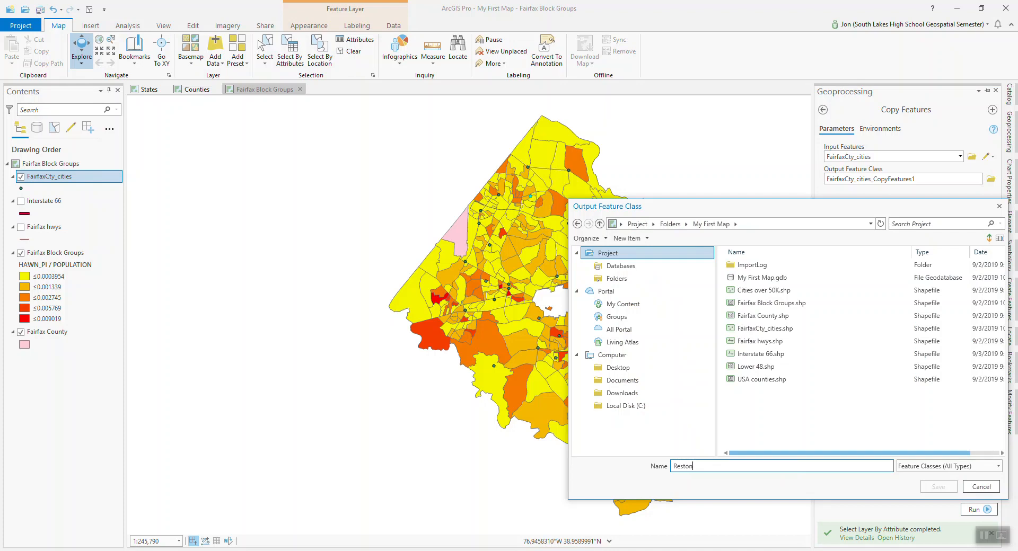
click(940, 488)
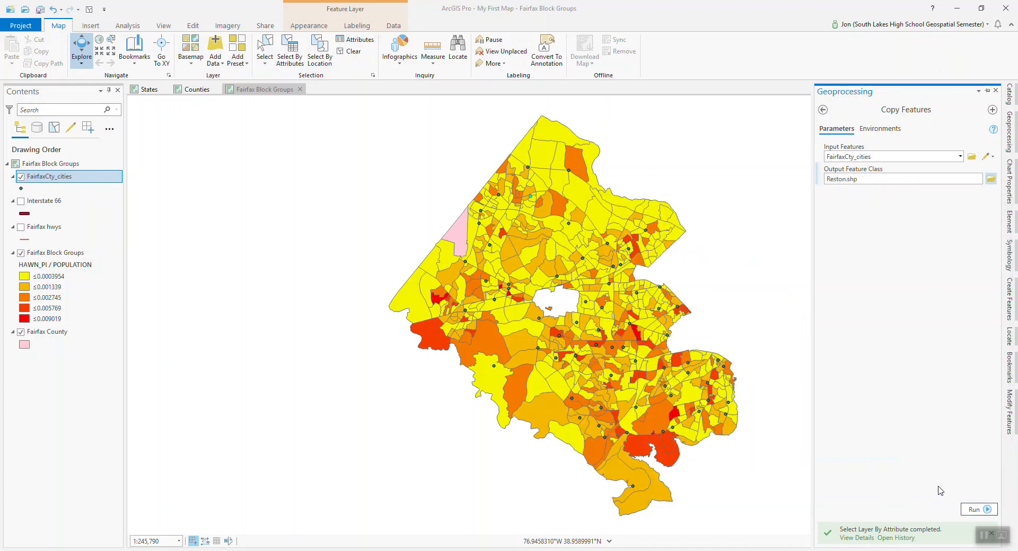
click(974, 510)
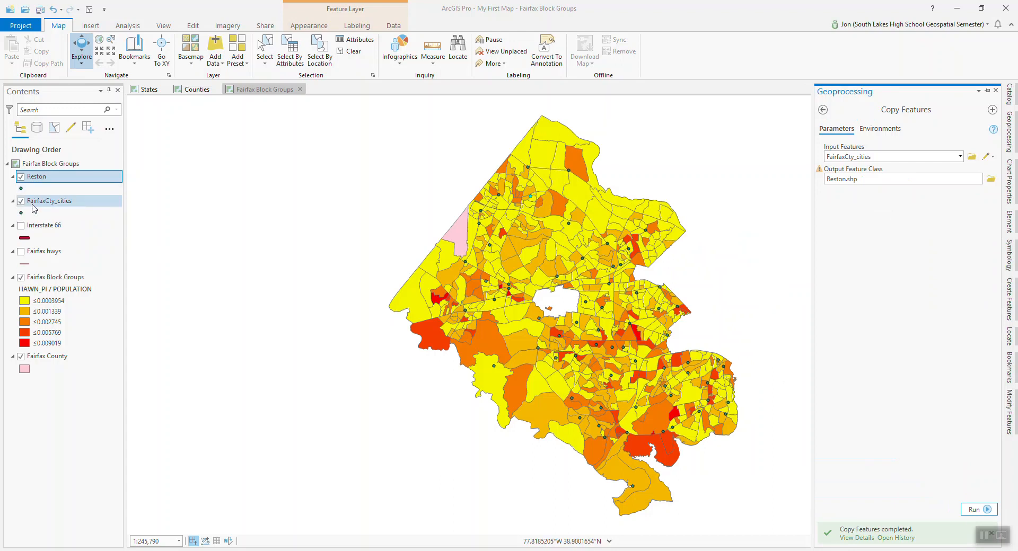
click(91, 12)
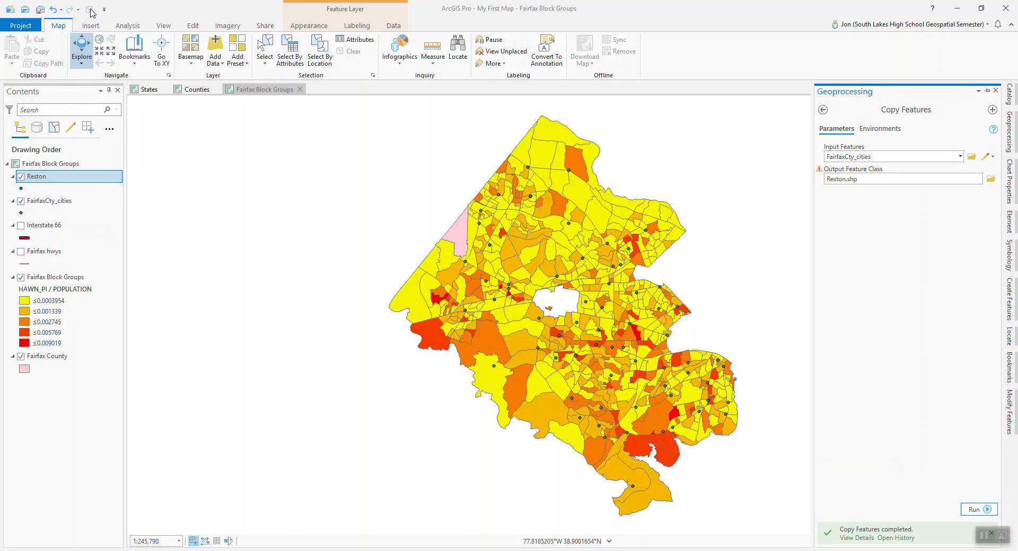
Change the Reston layer's point symbol to Star 3 from the ArcGIS 2D style.
click(21, 189)
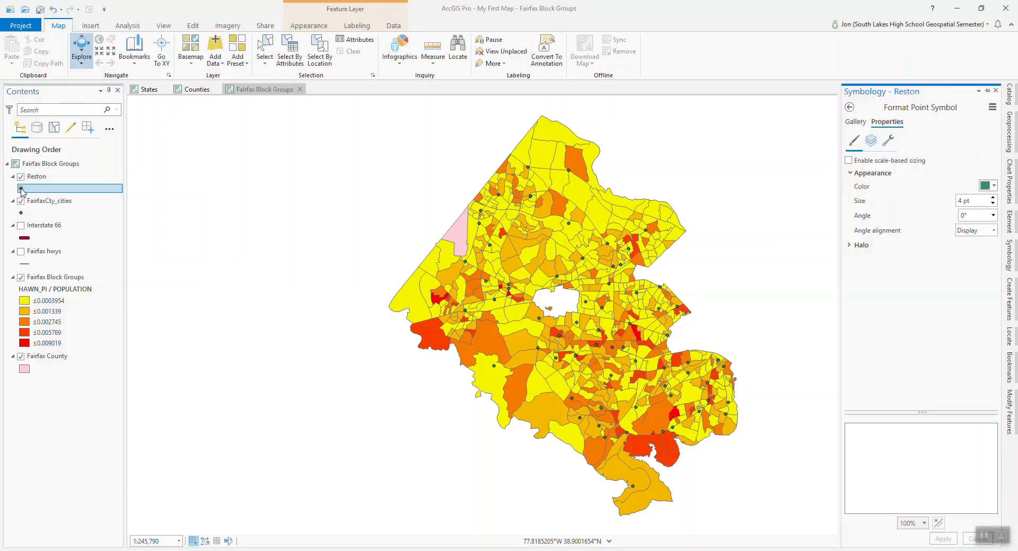
click(856, 122)
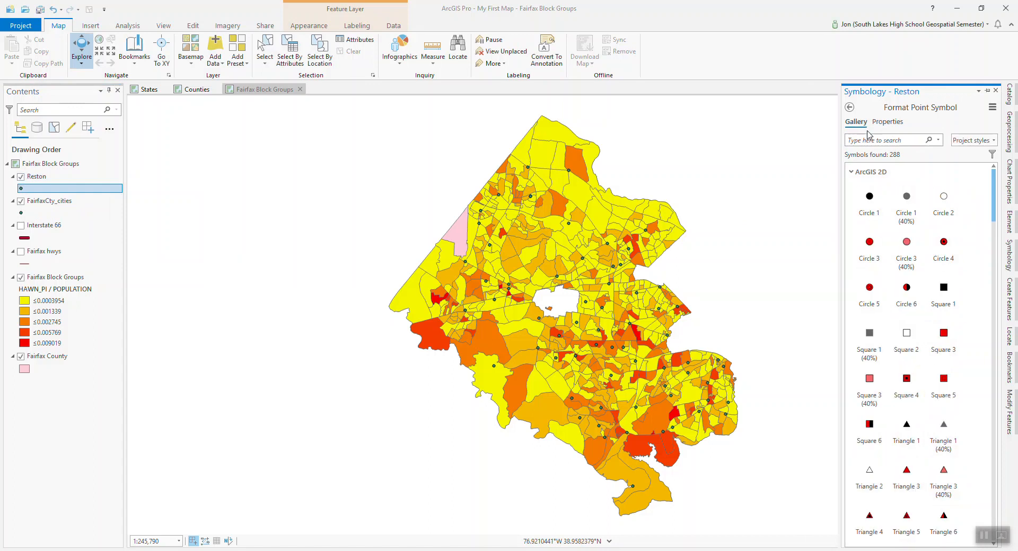
scroll(904, 256, down, 6)
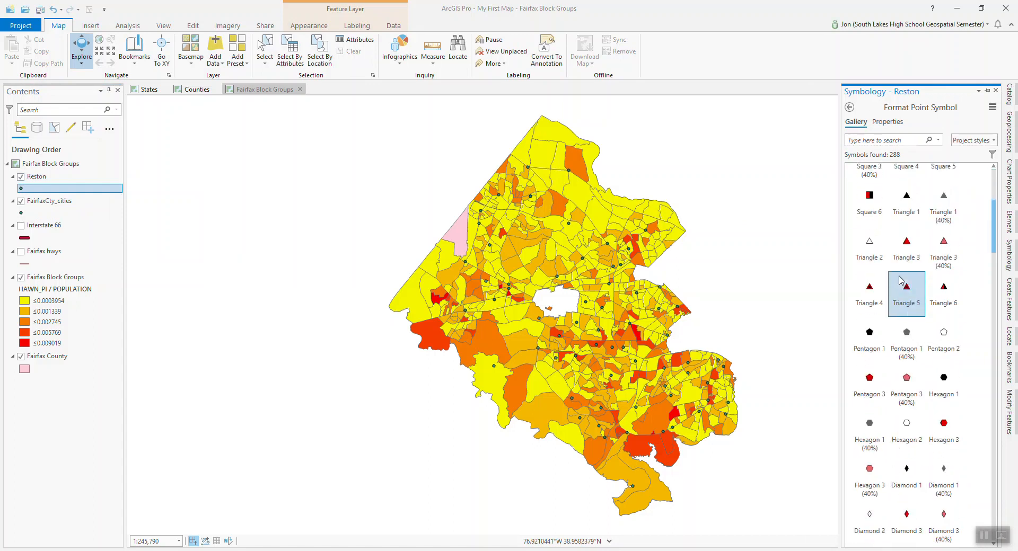
scroll(901, 280, down, 5)
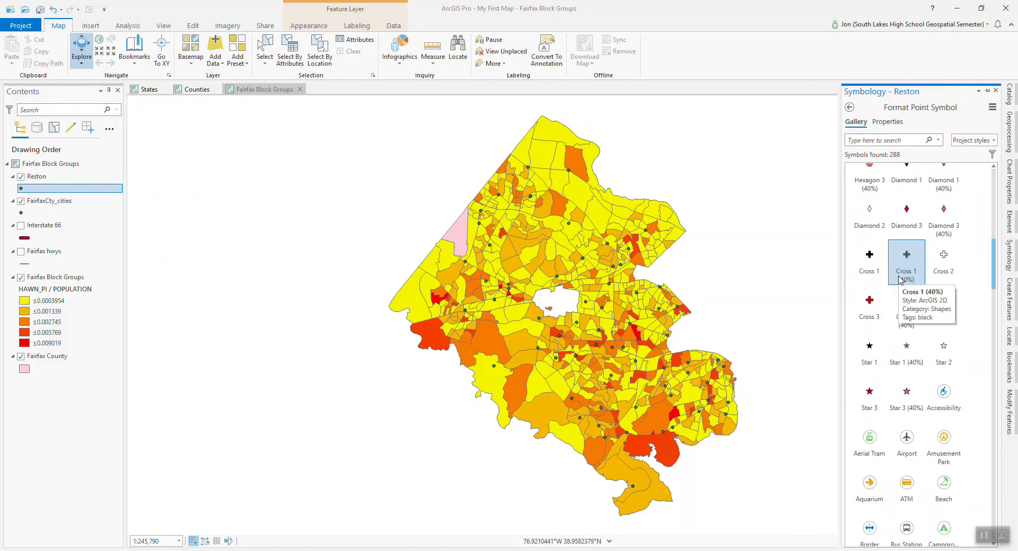
click(869, 406)
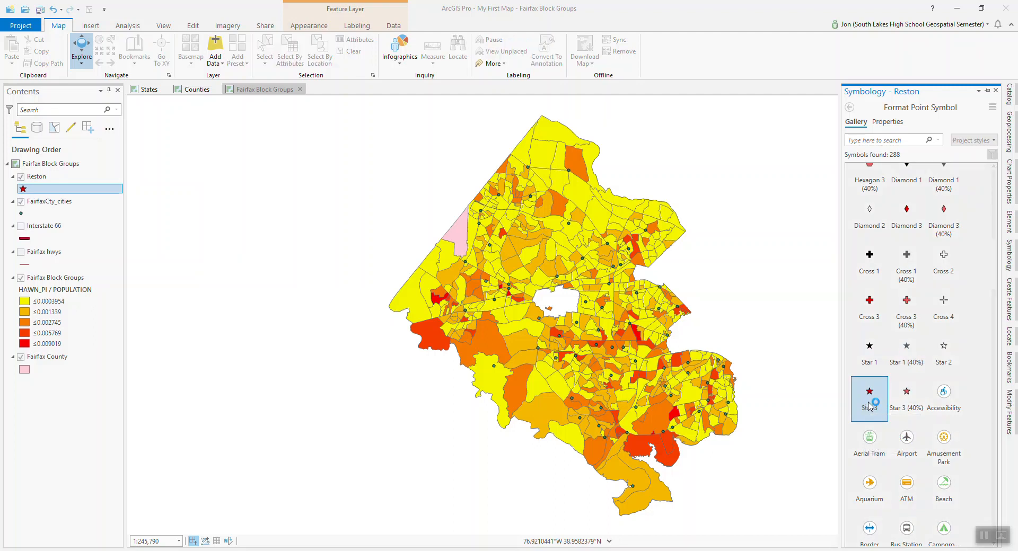
Set the Reston star symbol's size to 12 pt and its color to blue.
click(887, 122)
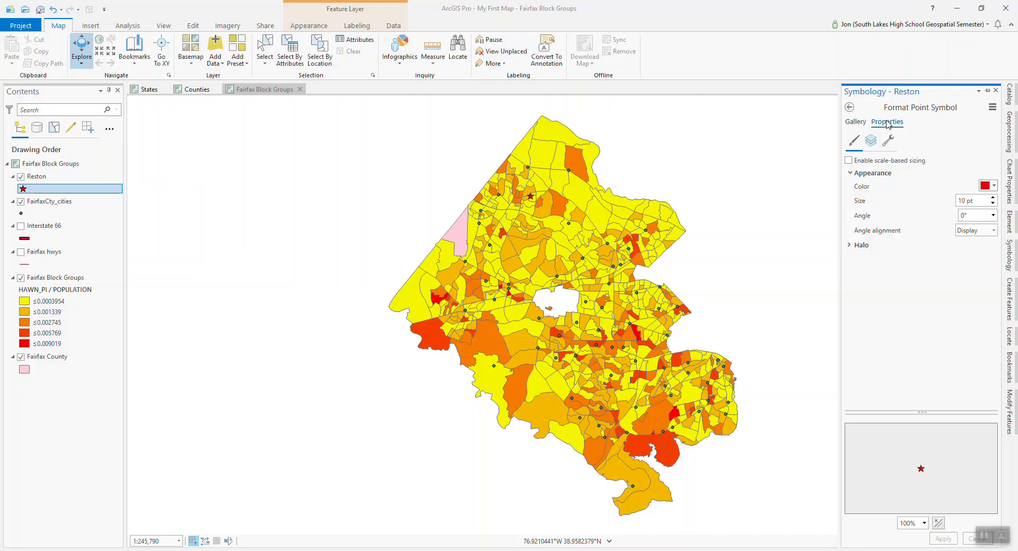
click(992, 198)
click(992, 198)
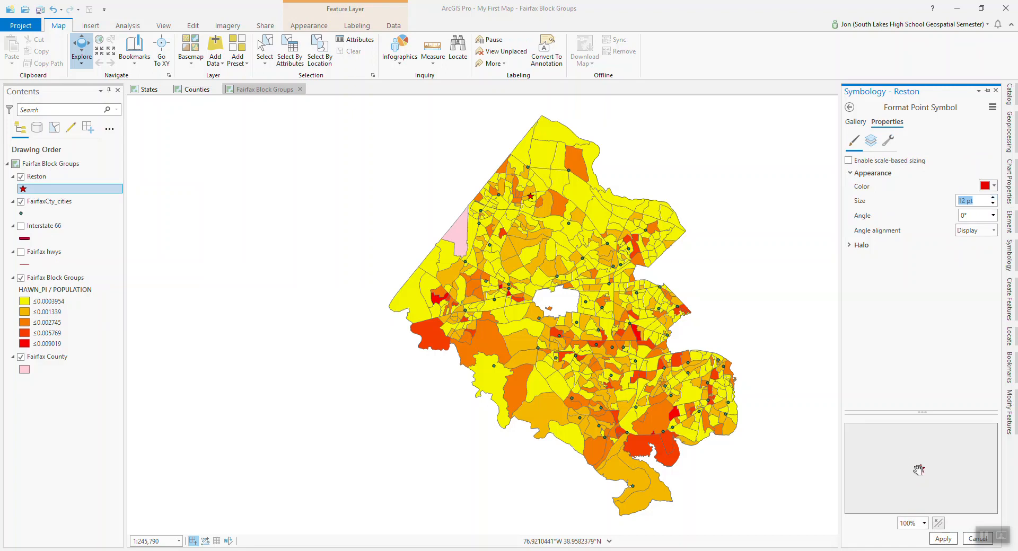
click(944, 539)
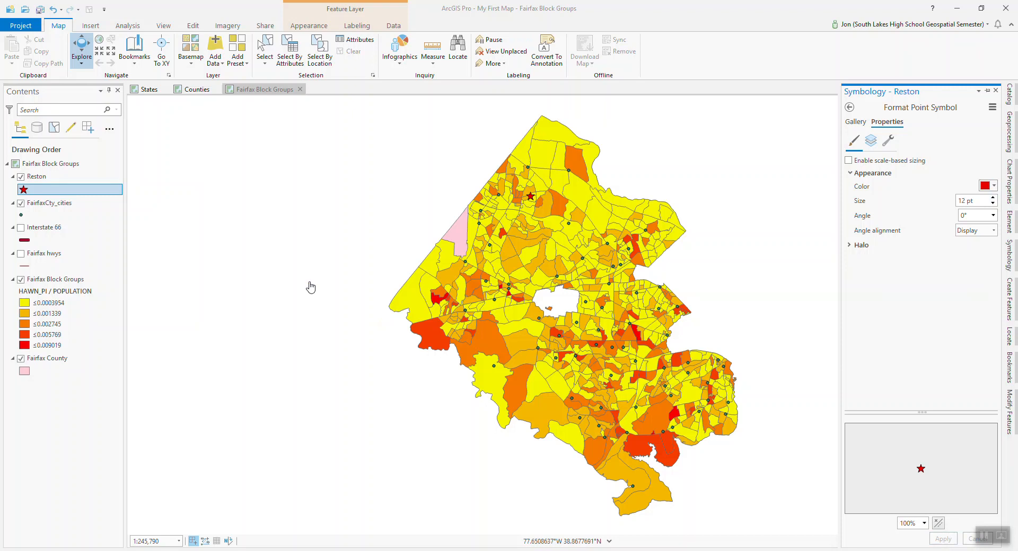
click(995, 186)
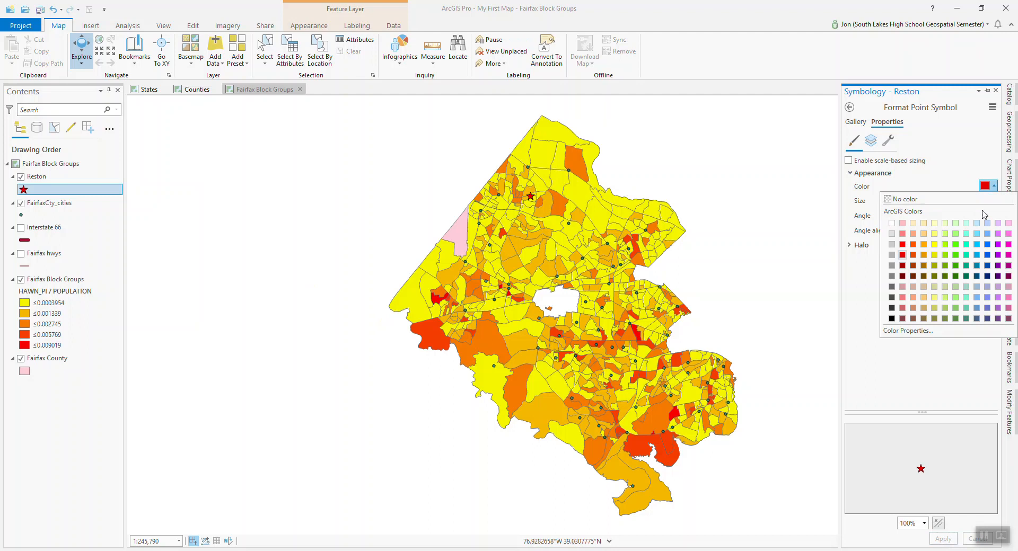
click(988, 255)
click(943, 540)
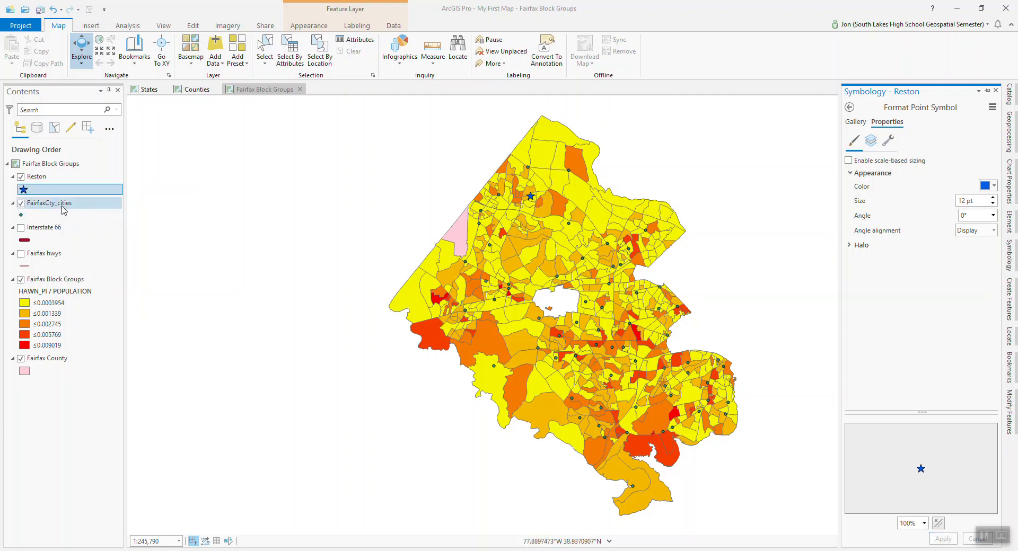
Label the Reston layer and apply the POI (White Halo) text symbol to the label.
click(37, 177)
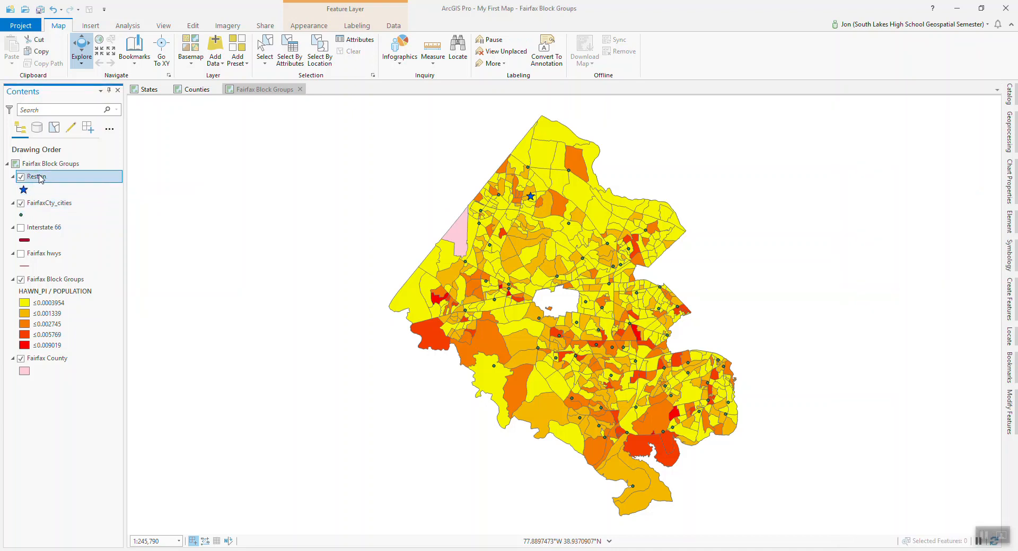
right_click(40, 179)
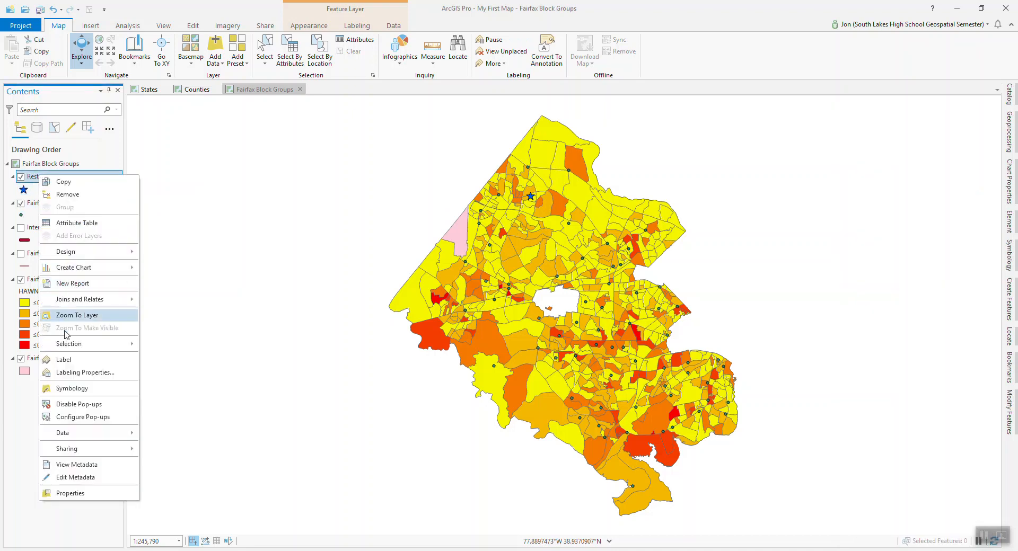
click(62, 361)
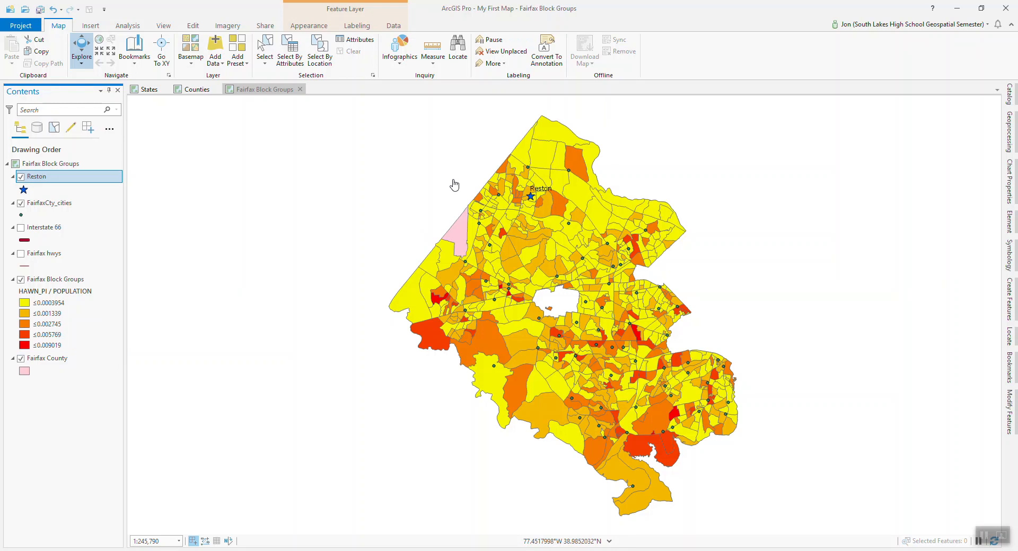
click(357, 27)
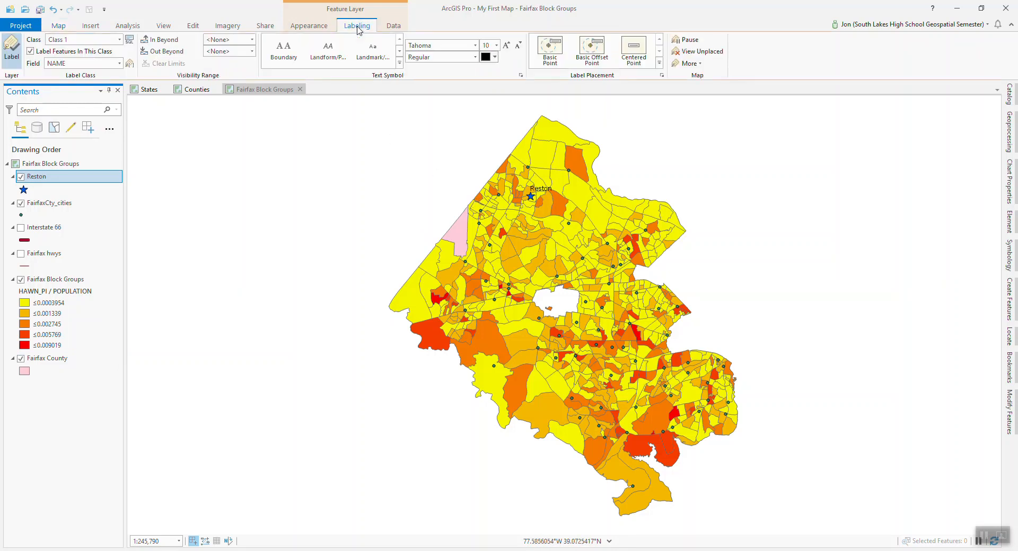
click(399, 63)
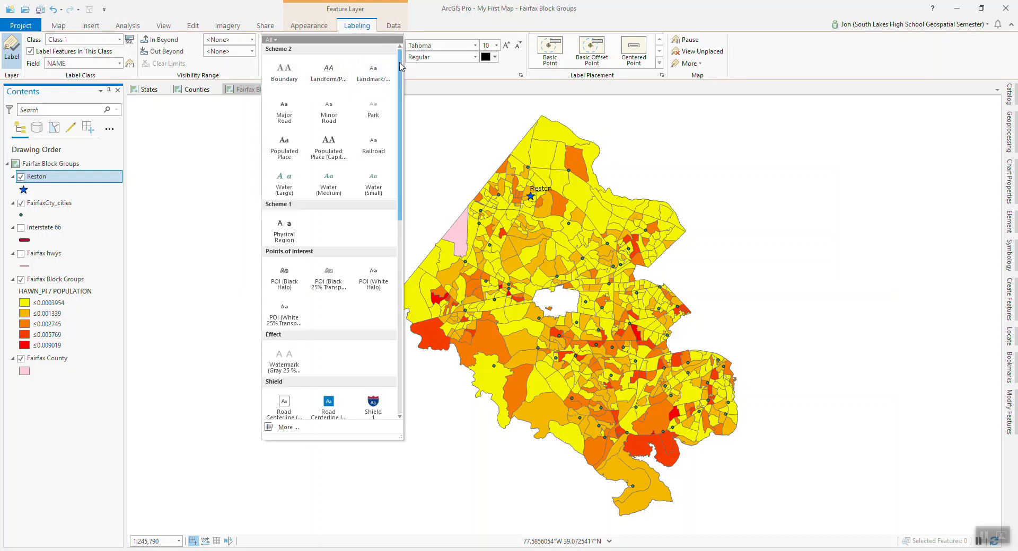
click(373, 289)
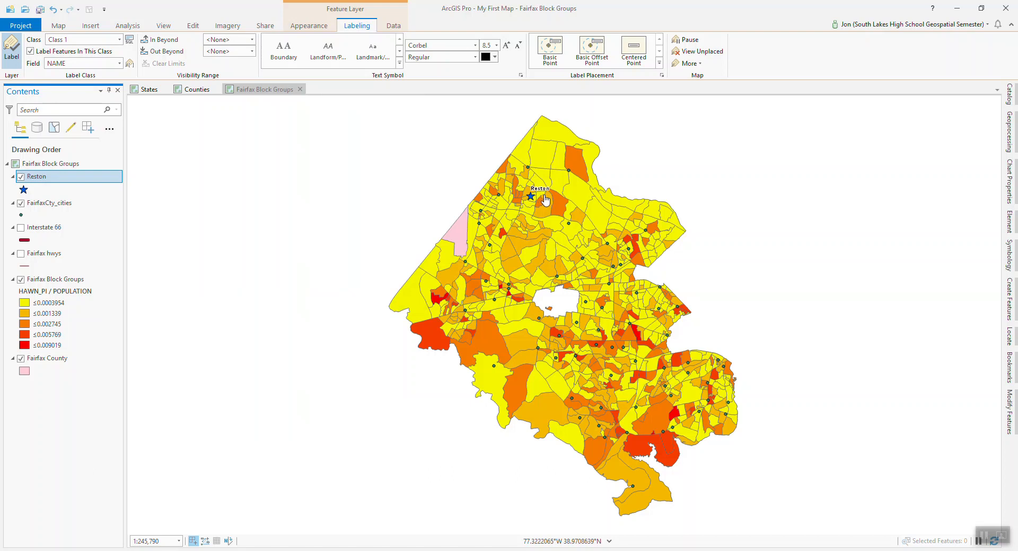
Start a Select Layer By Location on FairfaxCty_cities using the Within a distance relationship.
click(59, 26)
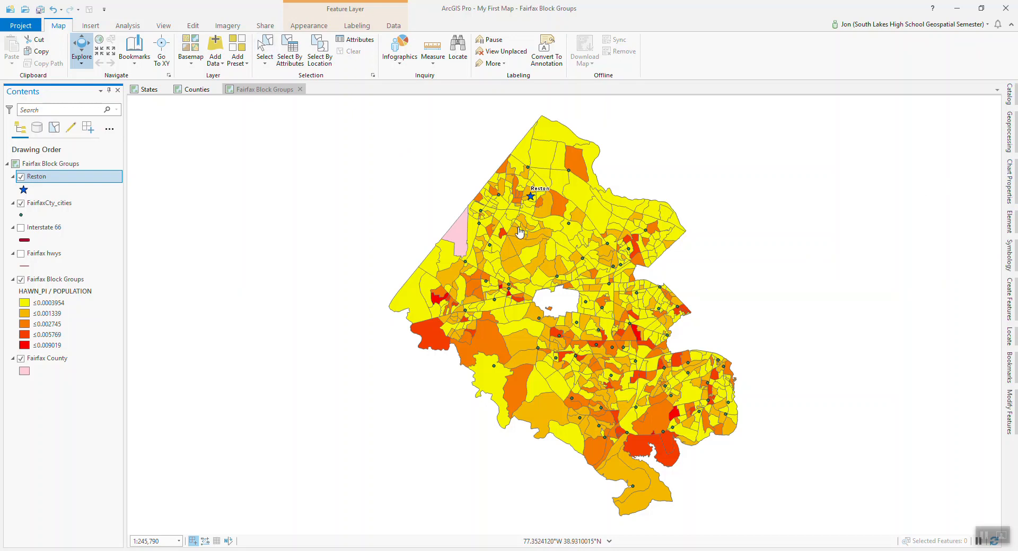
click(323, 61)
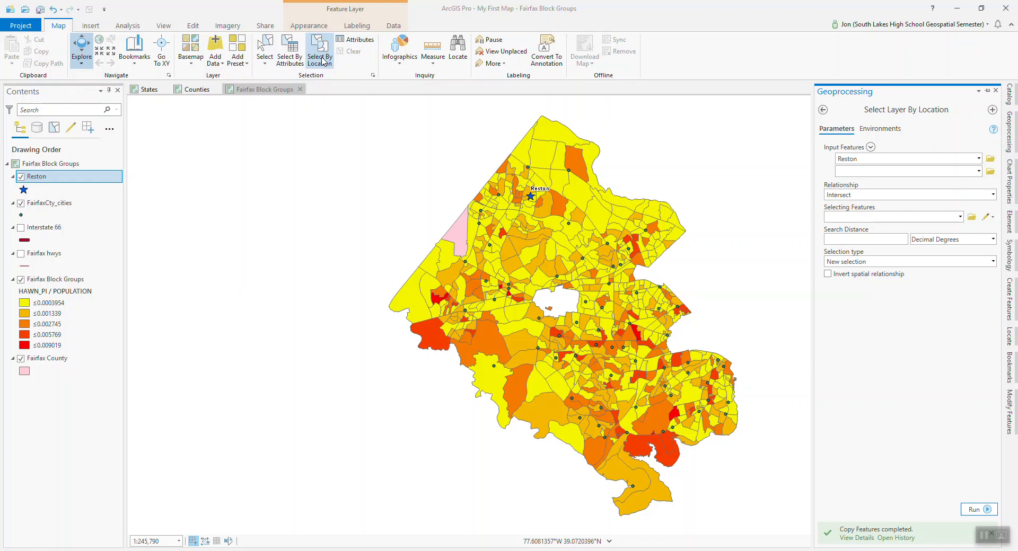
click(978, 159)
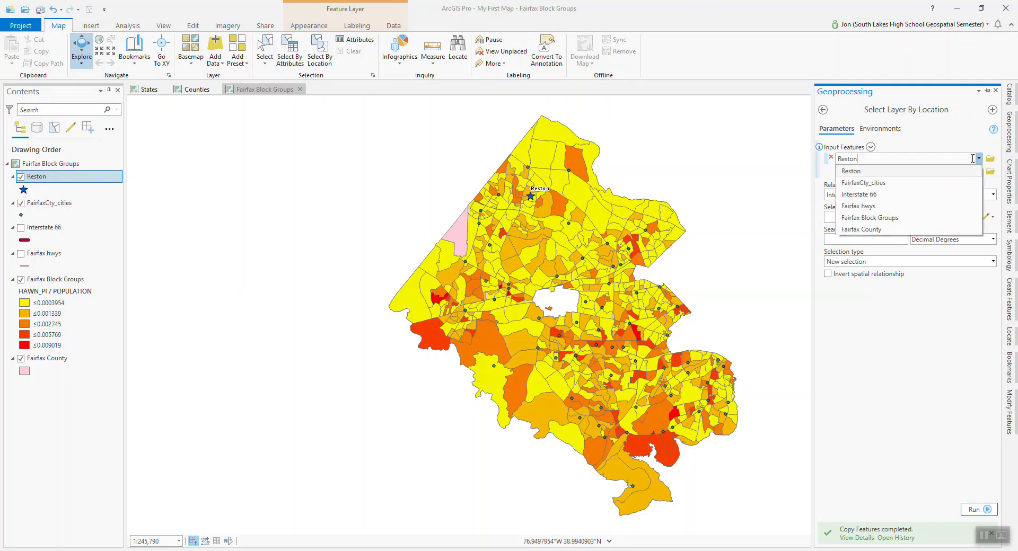
click(888, 182)
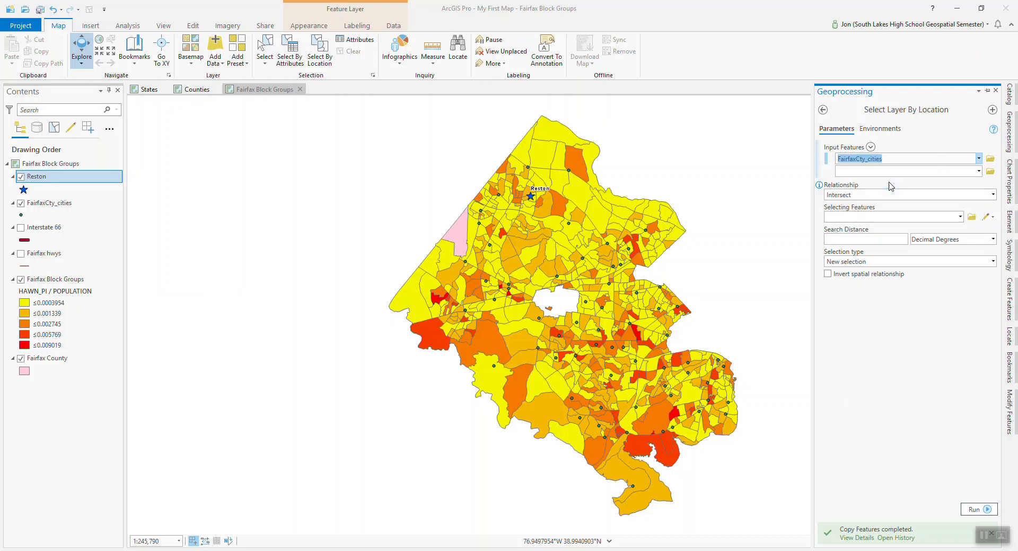
click(993, 194)
click(863, 243)
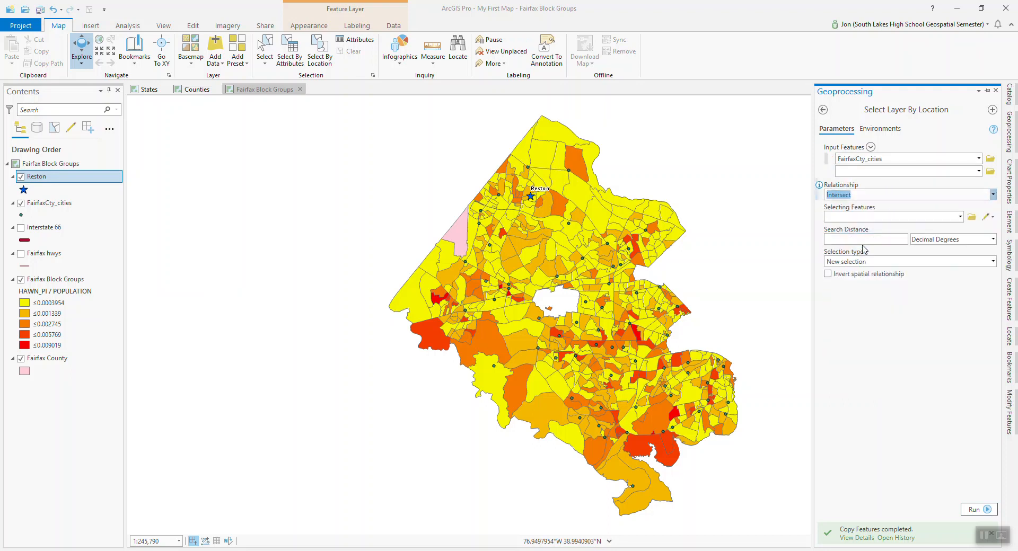
Use Reston as the selecting features with a search distance of 5 miles, and run the selection.
click(960, 217)
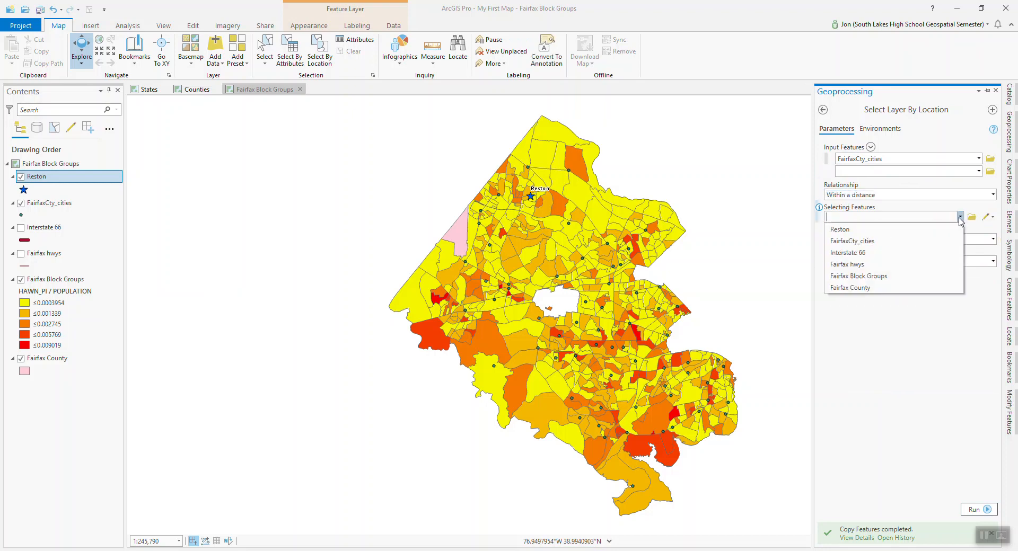
click(878, 234)
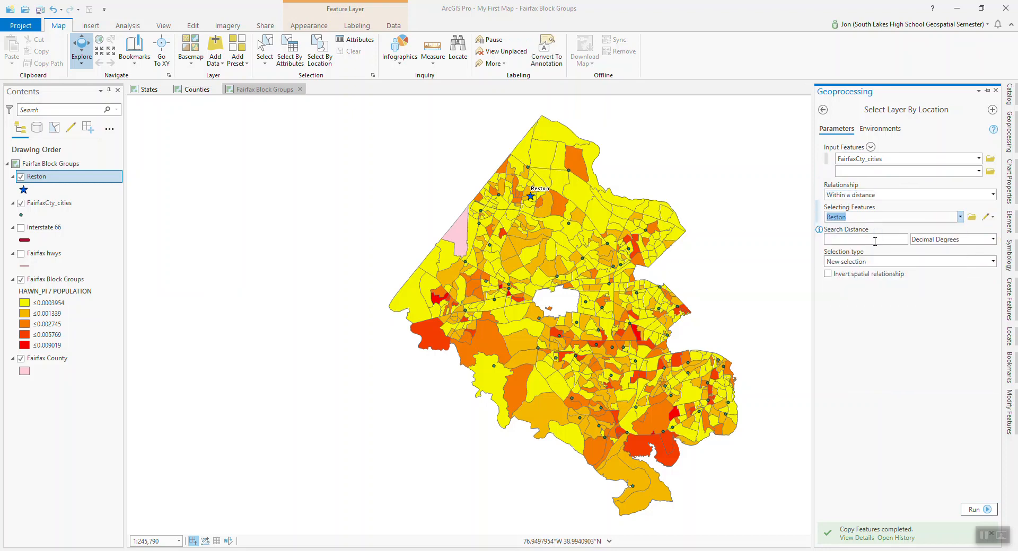
text(5)
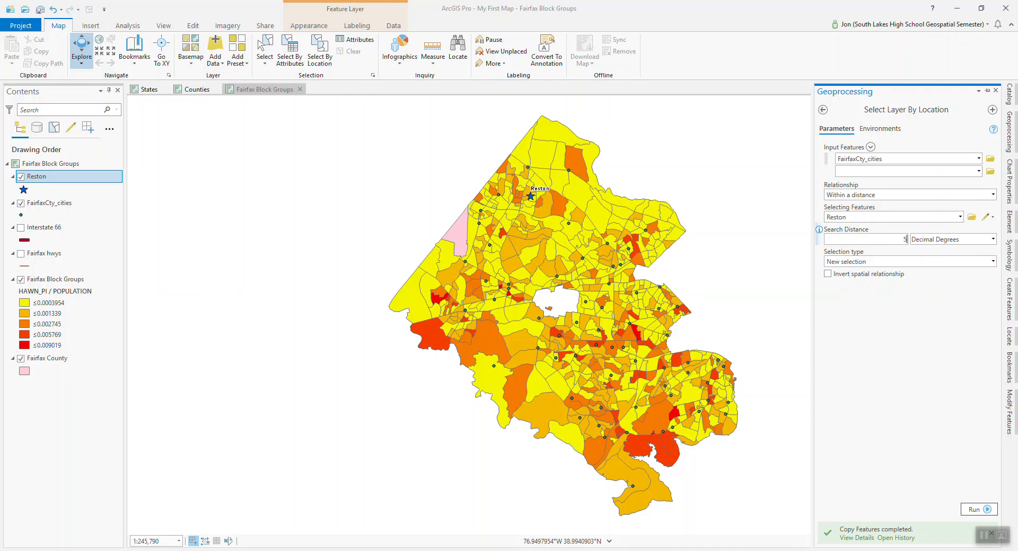
click(993, 240)
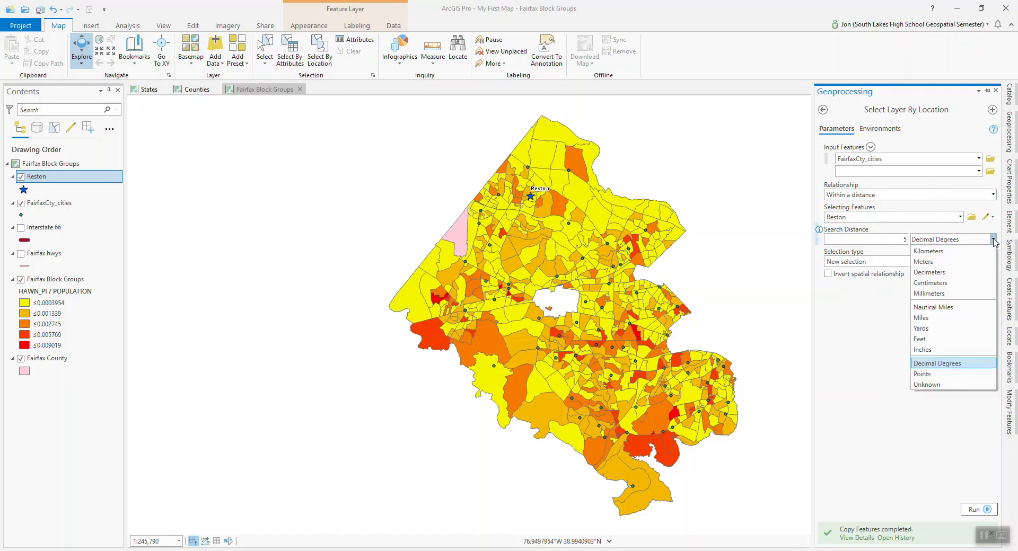
click(966, 320)
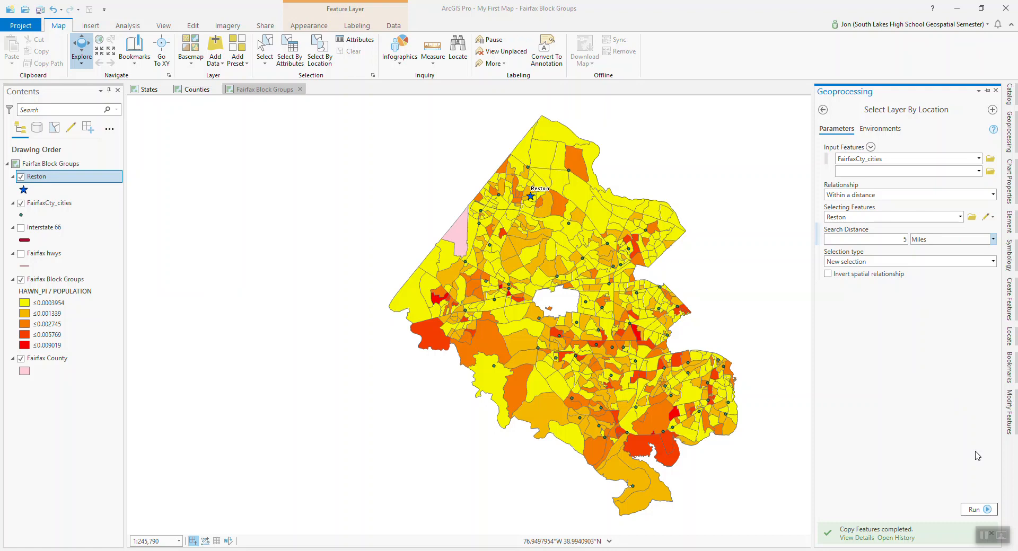
click(974, 510)
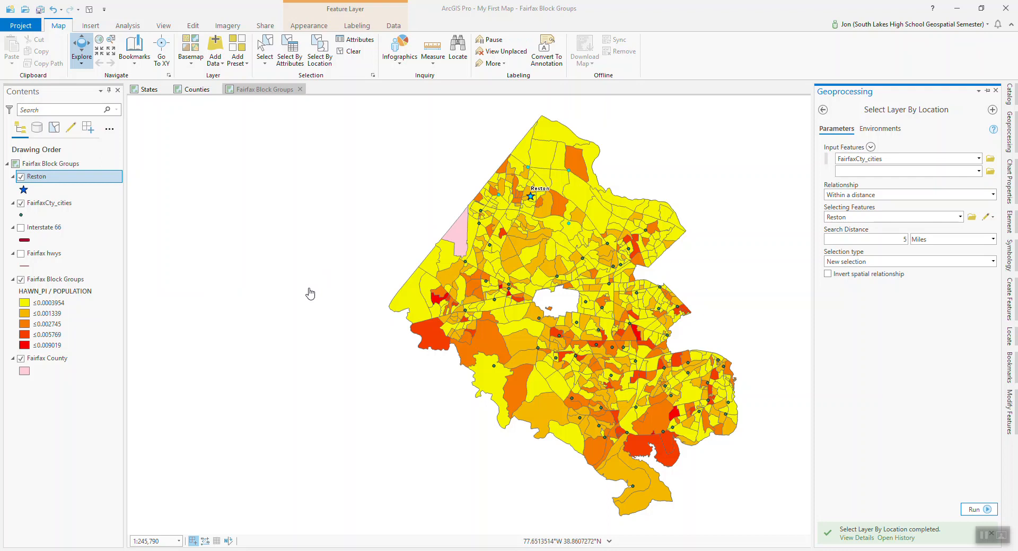
Open the FairfaxCty_cities attribute table, look through the records and show only the selected ones.
click(44, 207)
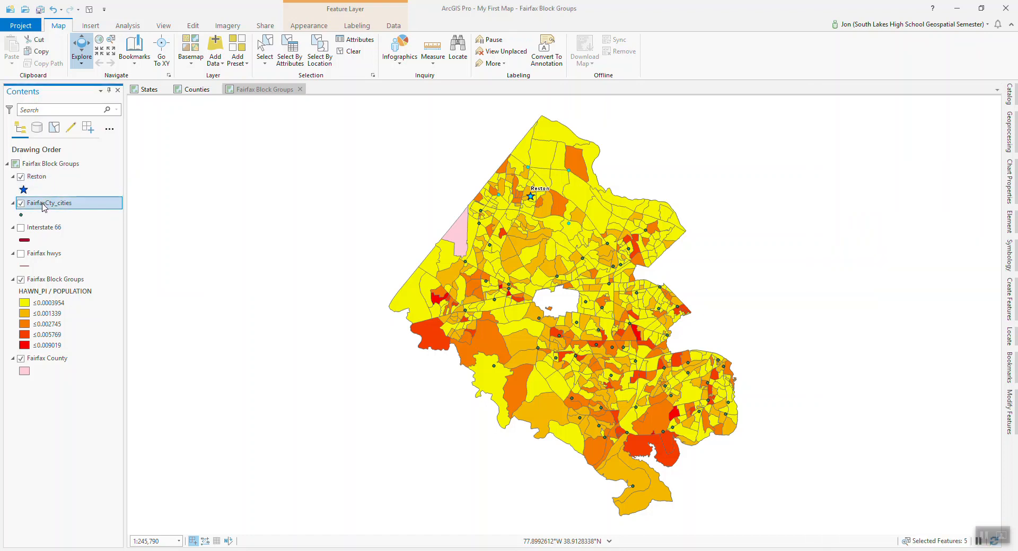
right_click(44, 206)
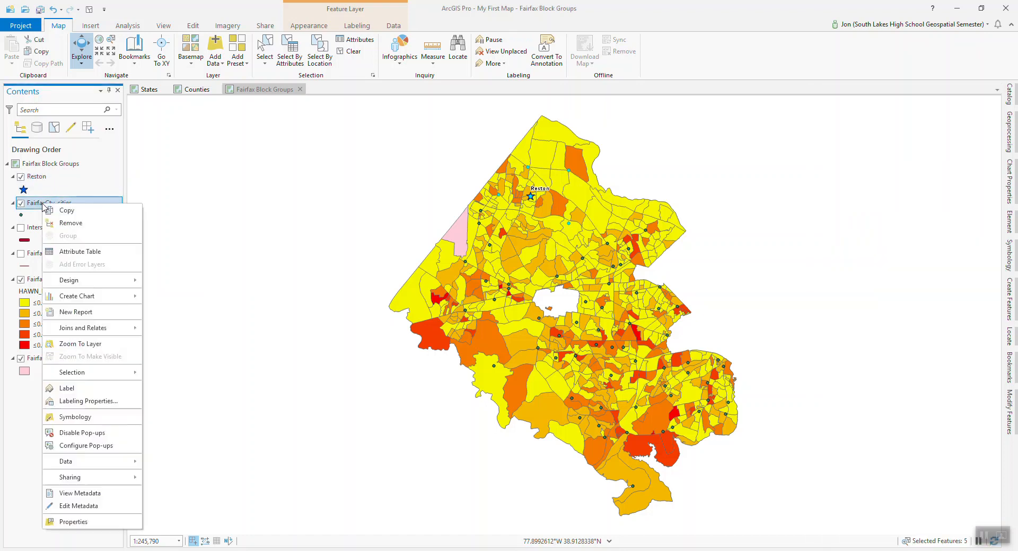
click(95, 255)
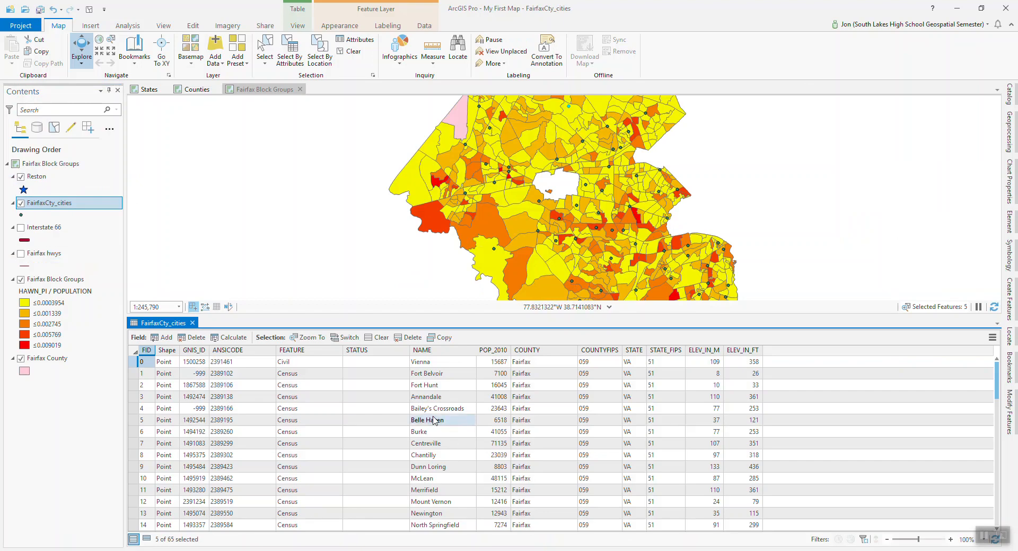
scroll(427, 425, down, 5)
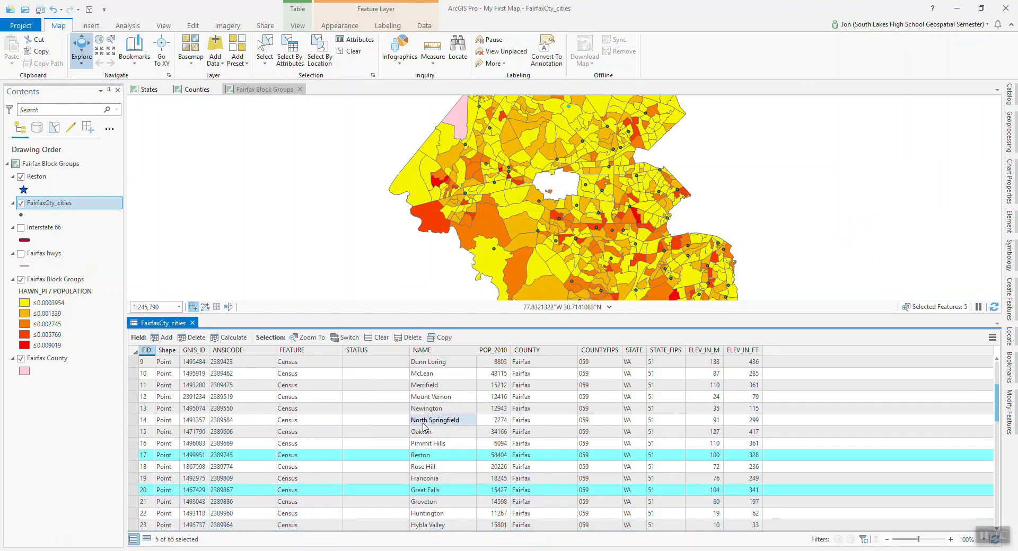
scroll(424, 425, down, 4)
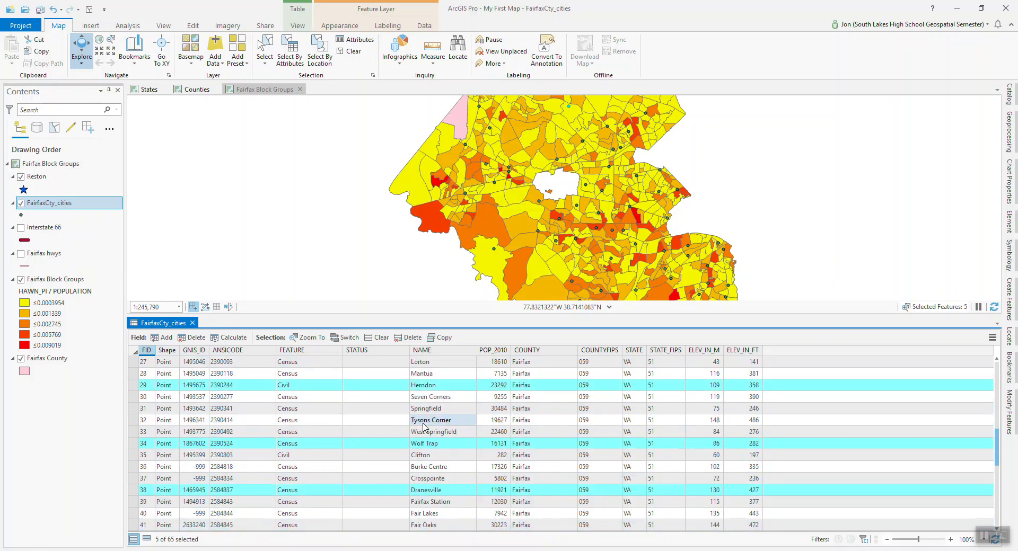
scroll(373, 422, up, 5)
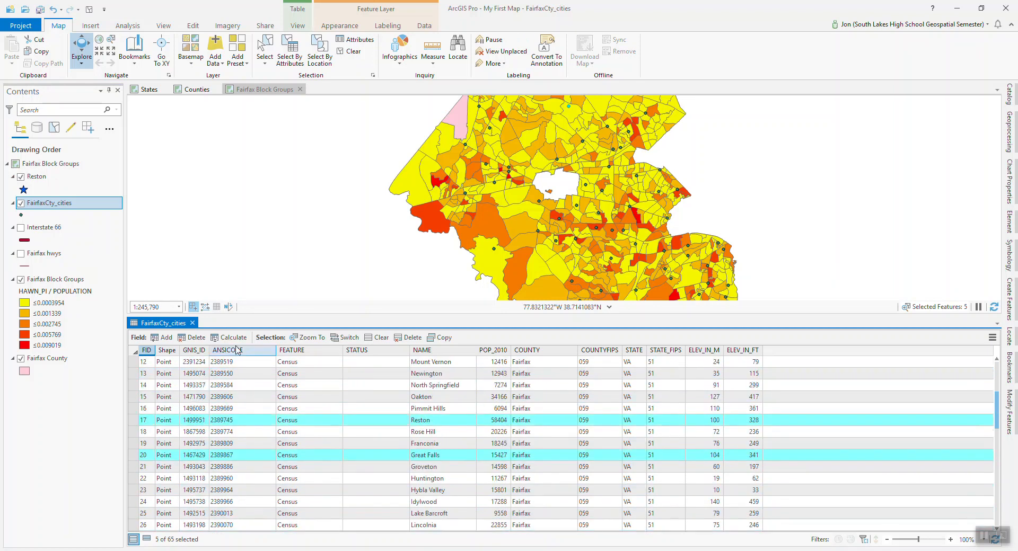
click(147, 539)
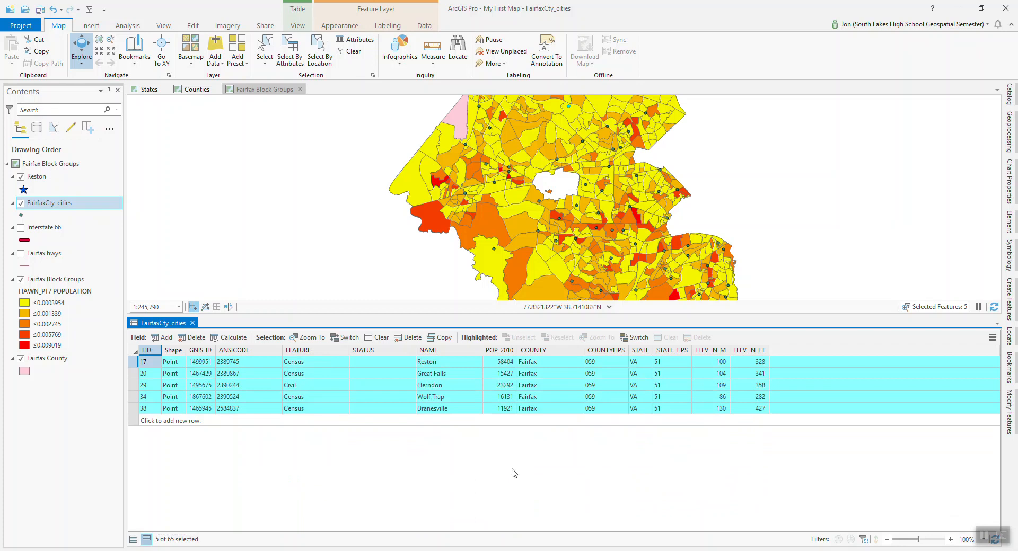
Generate the Statistics chart for the POP_2010 field, examine the distribution and close the chart.
click(452, 364)
right_click(503, 353)
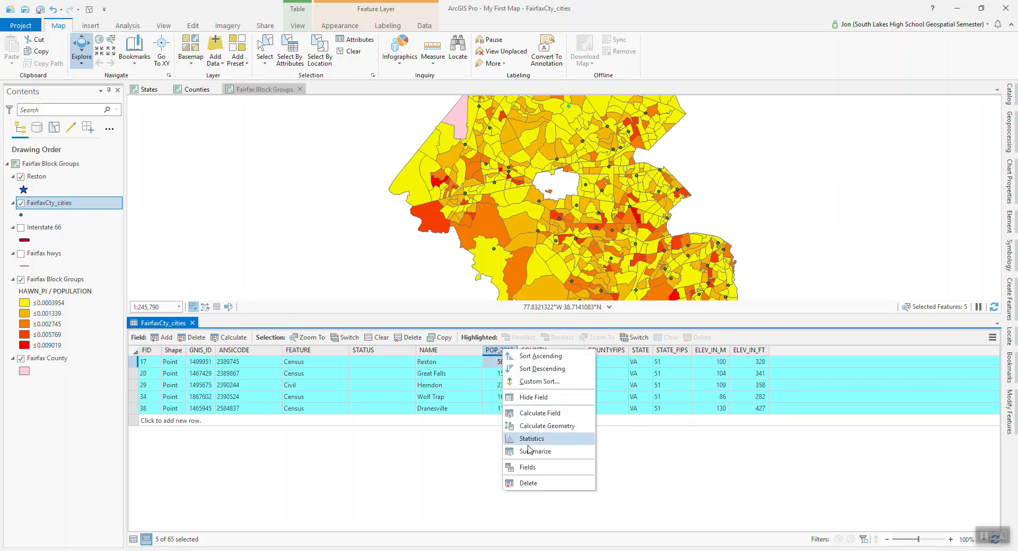
click(538, 440)
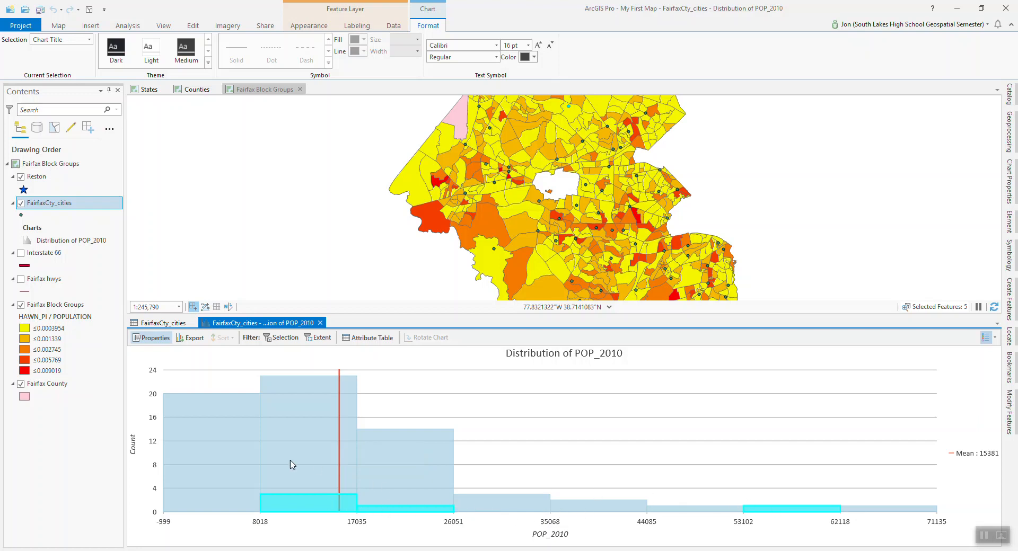
mouse_move(281, 447)
click(320, 323)
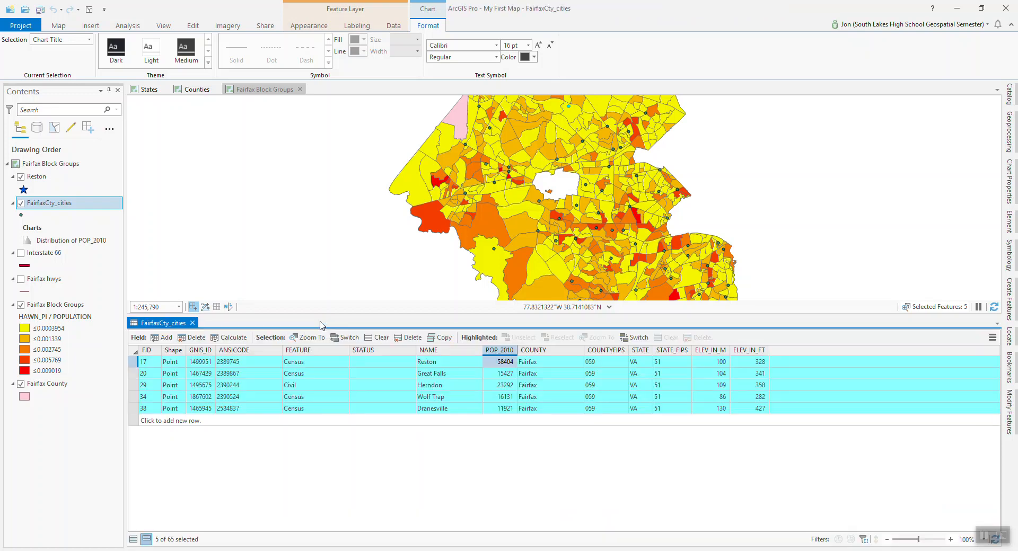
Summarize the selected cities by the Sum of POP_2010, with no case field.
right_click(508, 352)
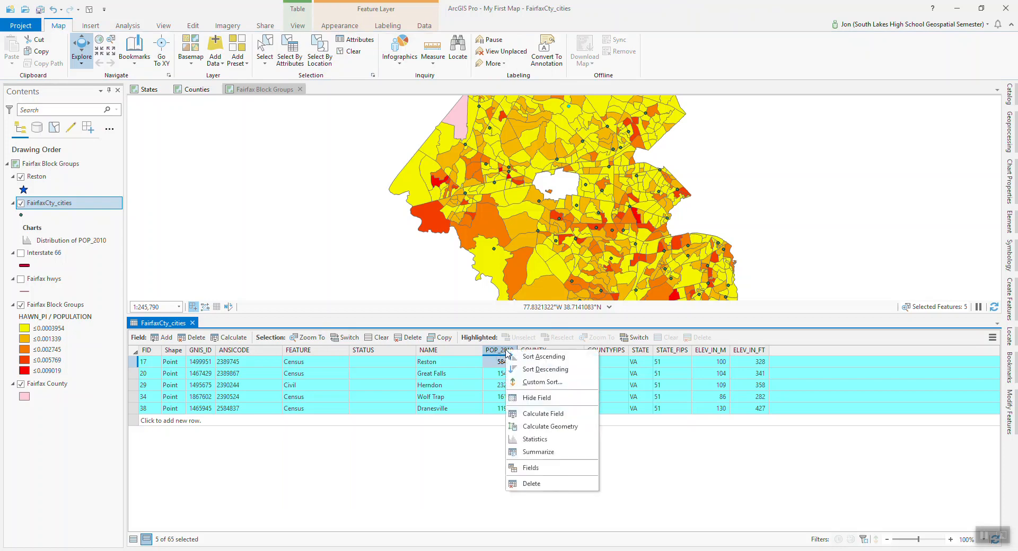
click(539, 453)
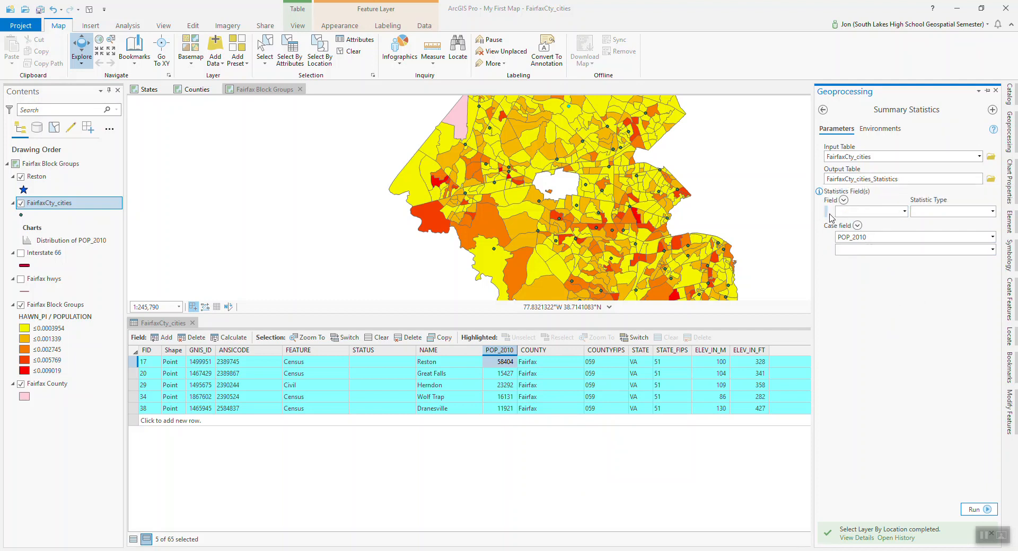
click(905, 212)
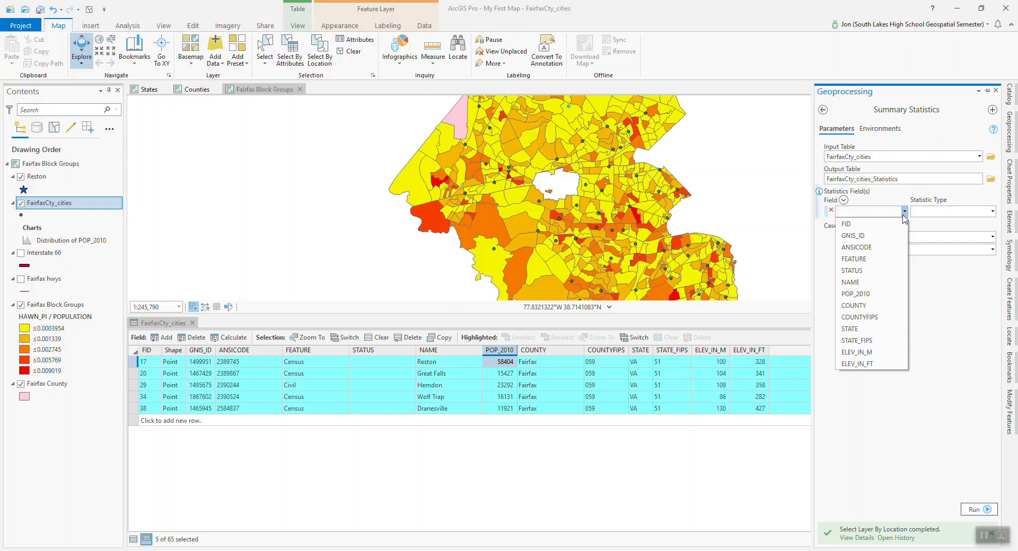
click(879, 295)
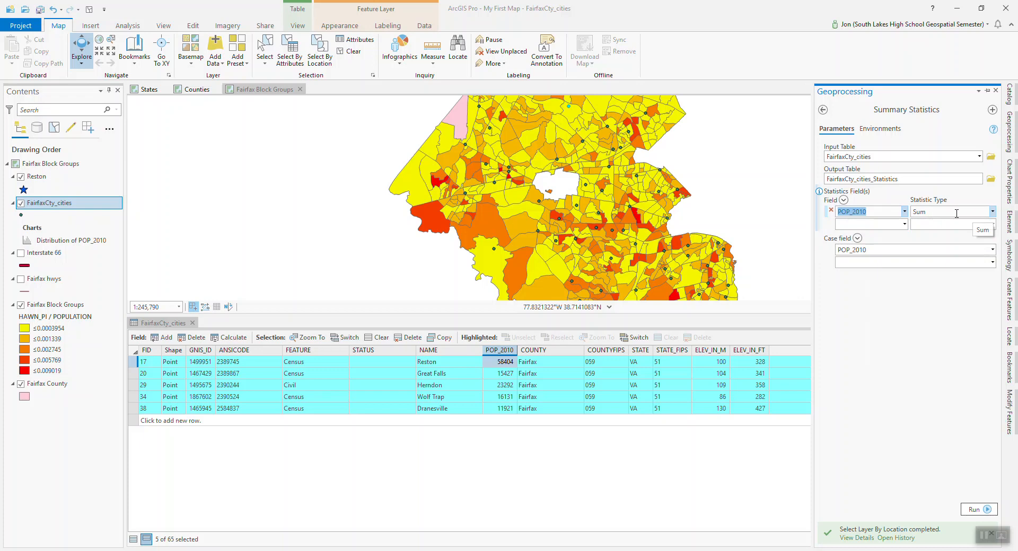
click(869, 251)
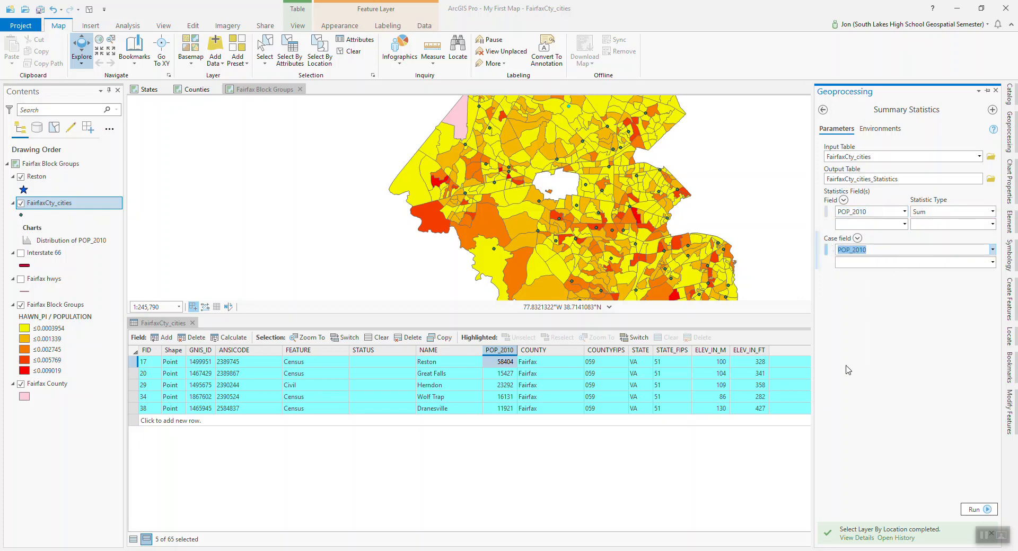
key(BackSpace)
click(970, 510)
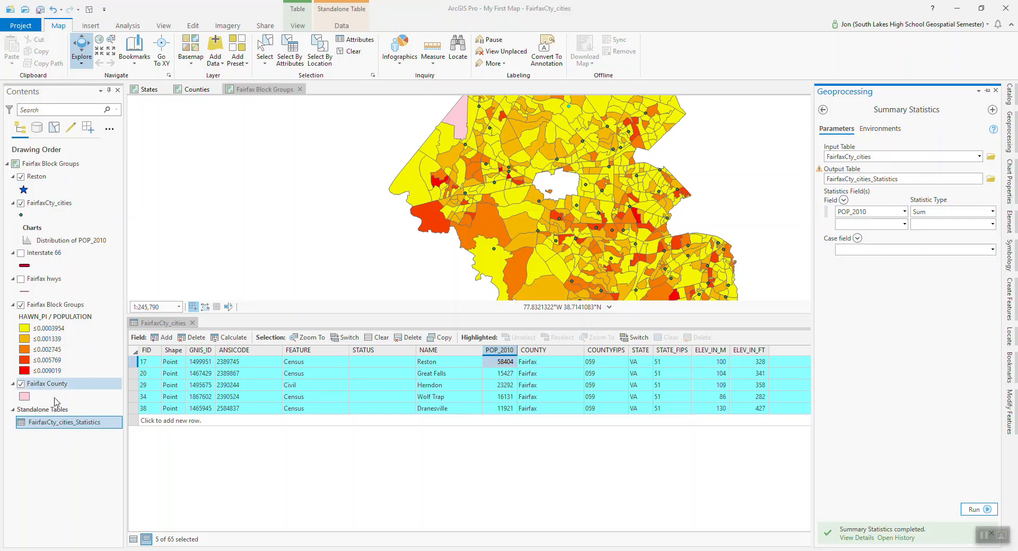
Open the FairfaxCty_cities_Statistics table and list the map contents by data source.
right_click(58, 423)
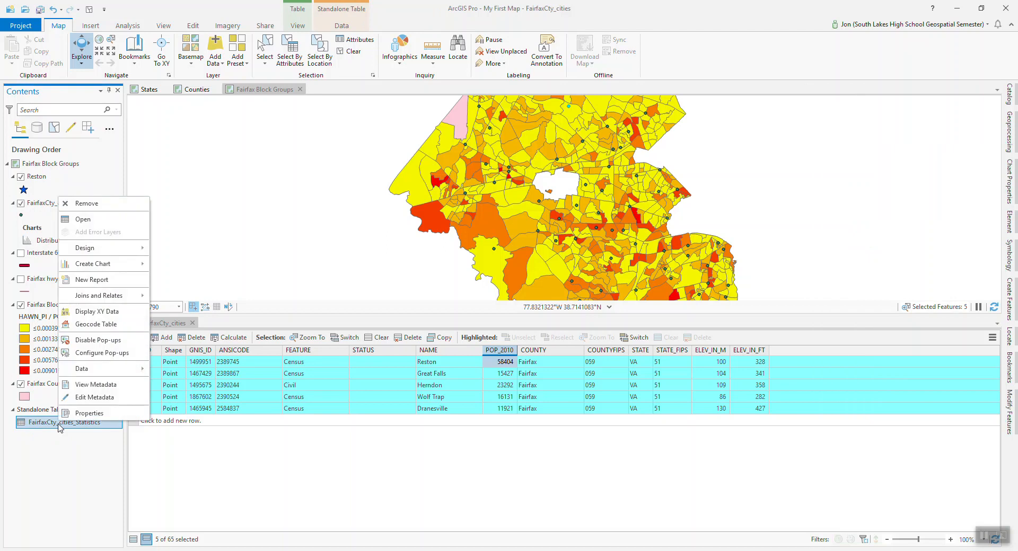
click(85, 219)
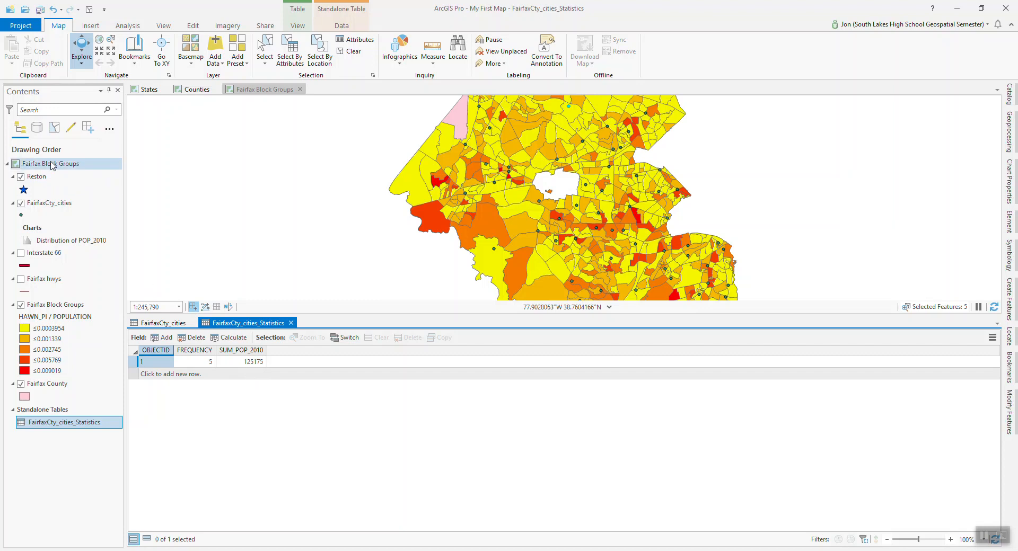
click(37, 129)
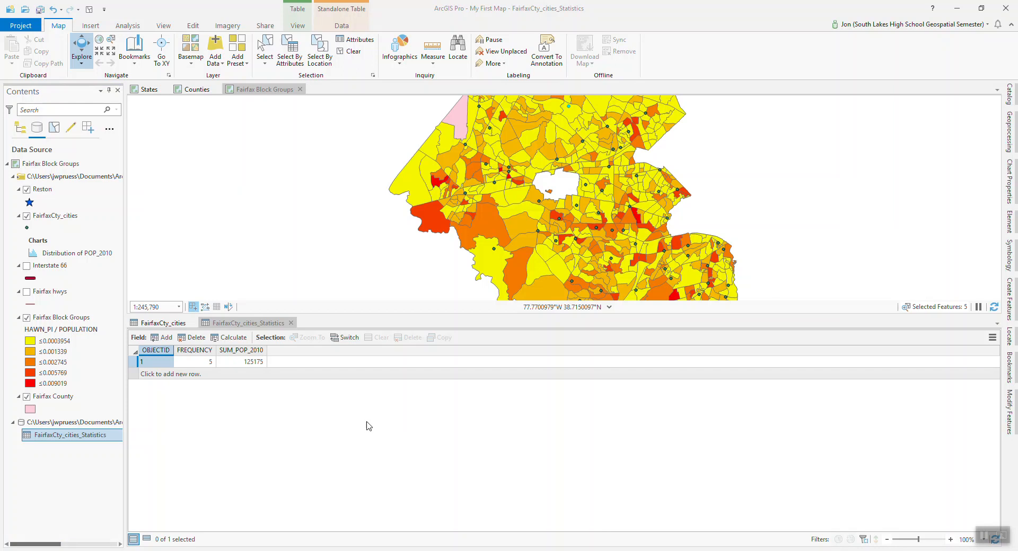
mouse_move(559, 550)
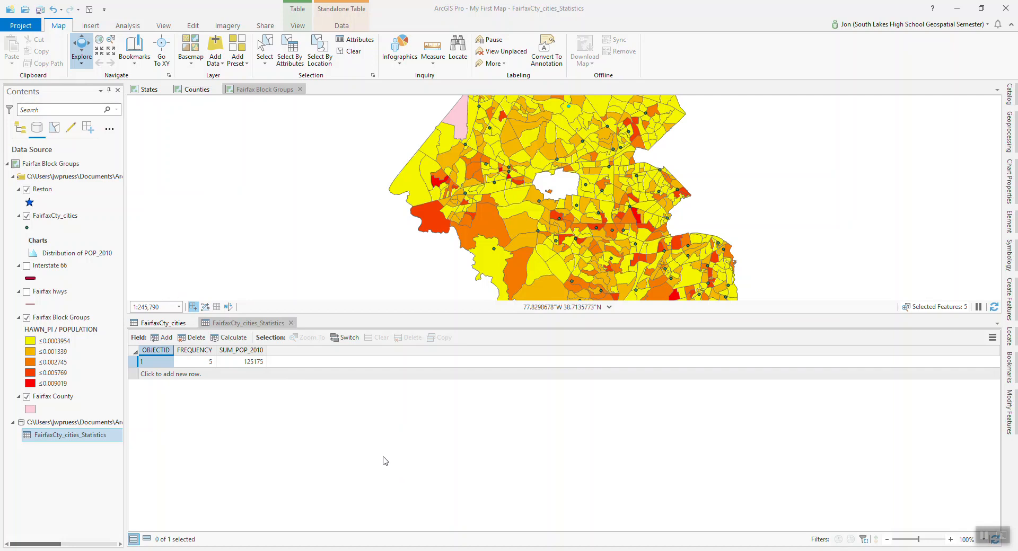
Close the FairfaxCty_cities_Statistics and FairfaxCty_cities tables and clear the selected cities.
click(291, 323)
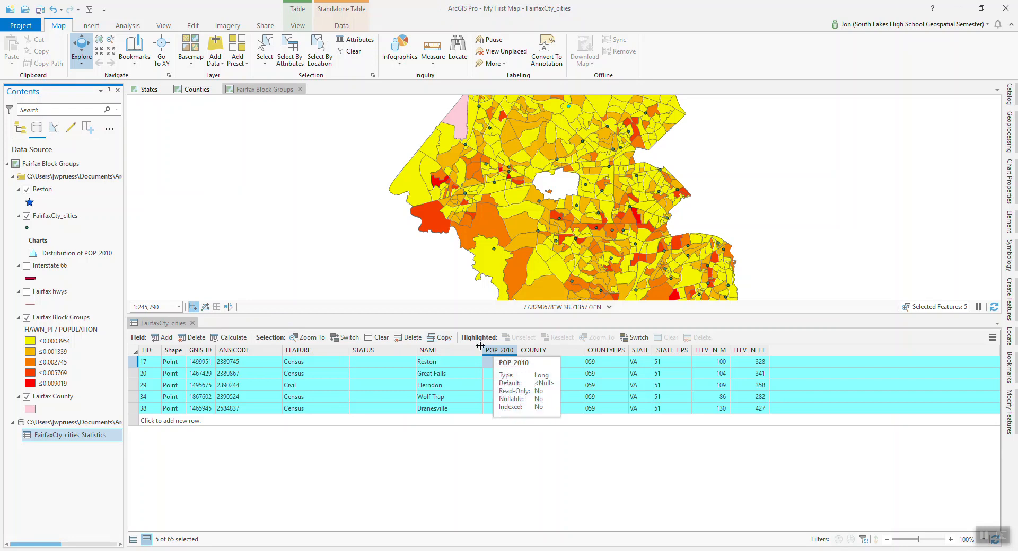
click(192, 323)
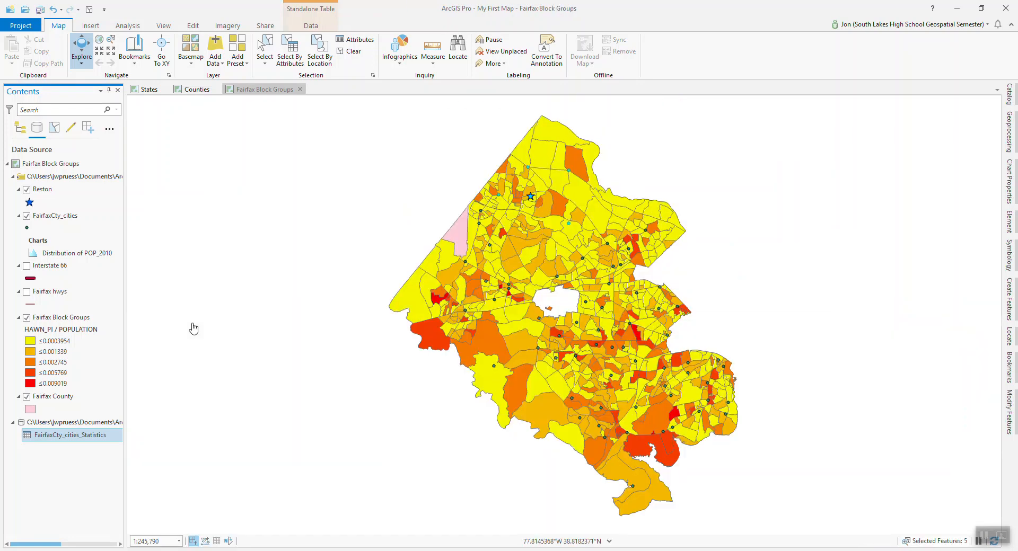
click(89, 10)
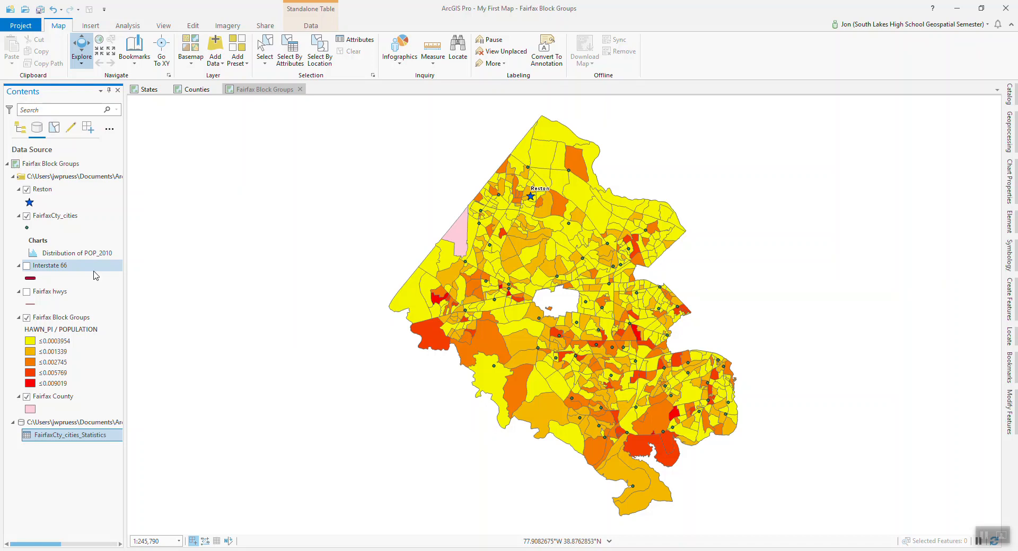
Turn on the Interstate 66 layer in the map.
click(27, 266)
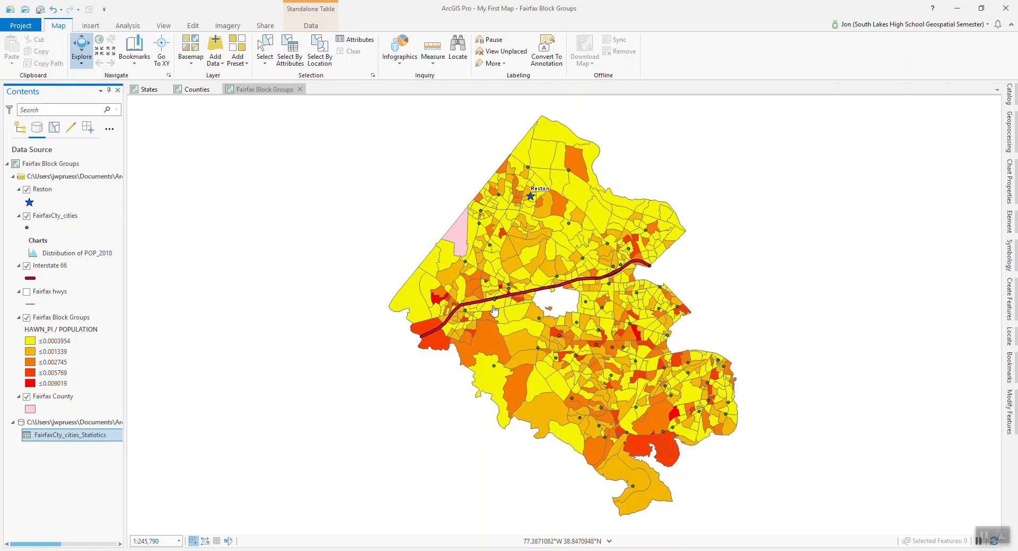
Open the Interstate 66 attribute table and look through its road segment records.
right_click(67, 268)
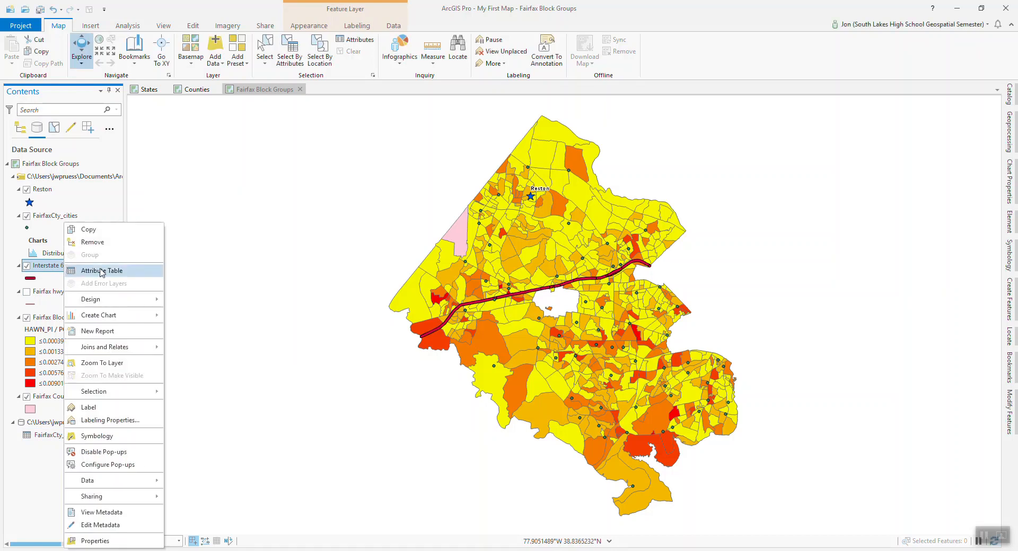
click(102, 271)
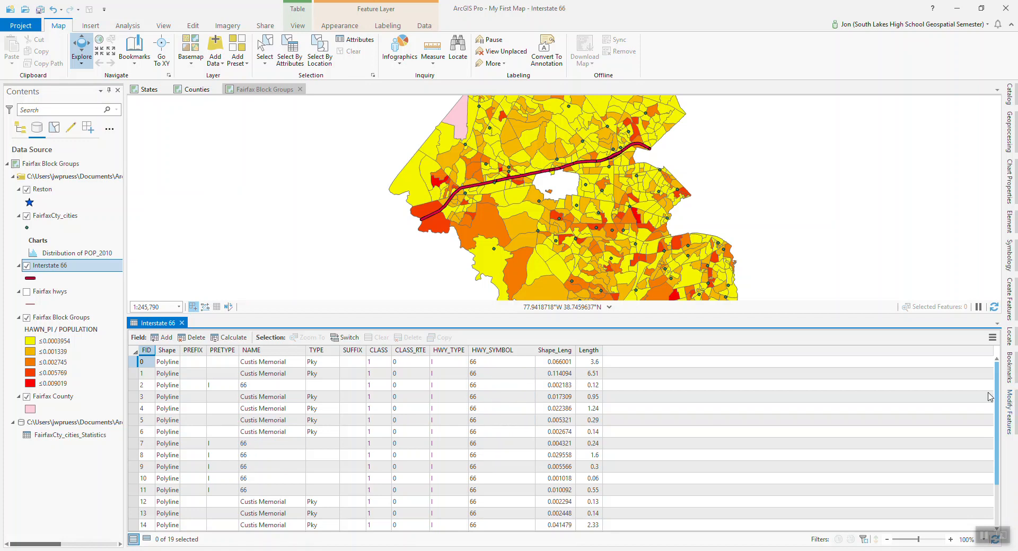
scroll(999, 392, down, 2)
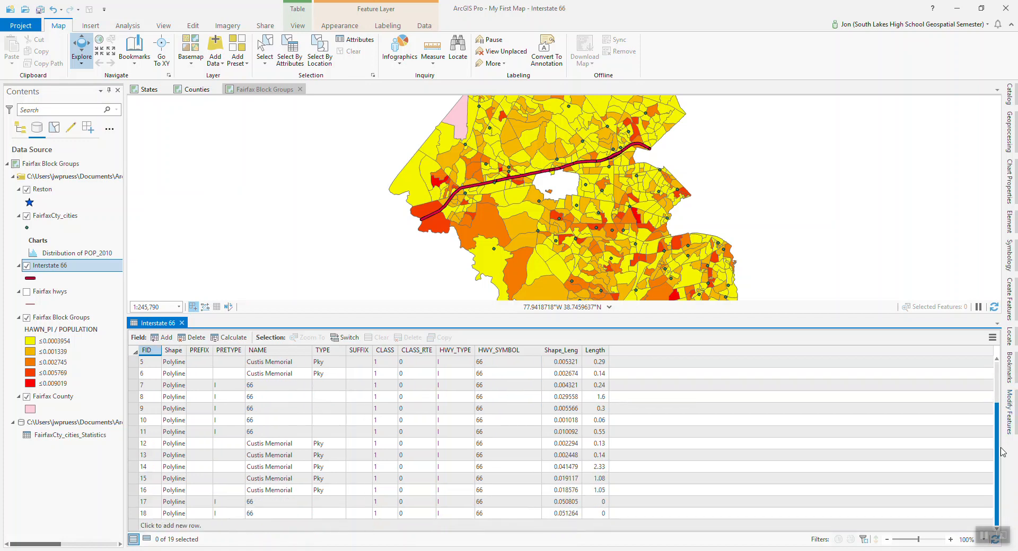
scroll(1002, 451, up, 3)
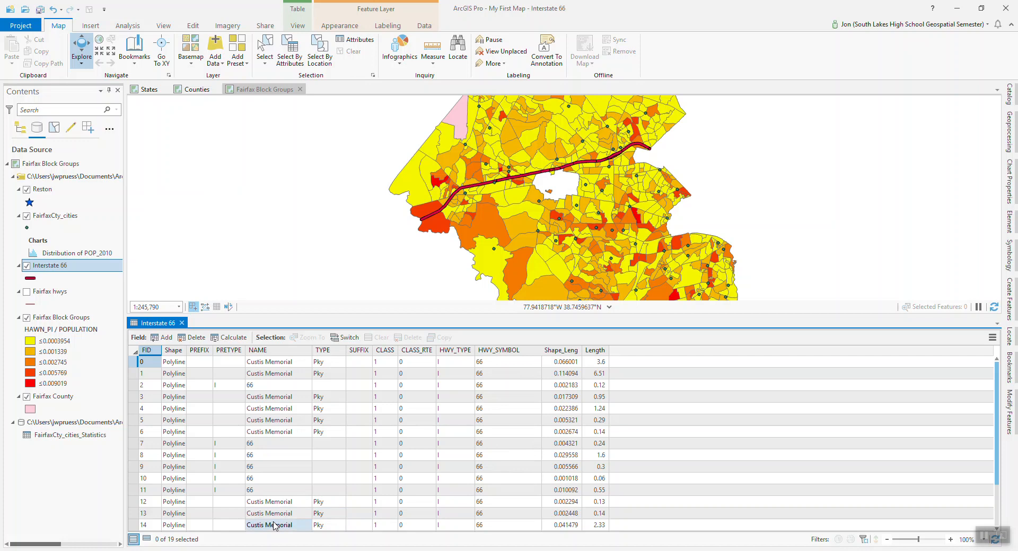
Add a new field named LengthB with the Float data type to the Interstate 66 table.
click(167, 337)
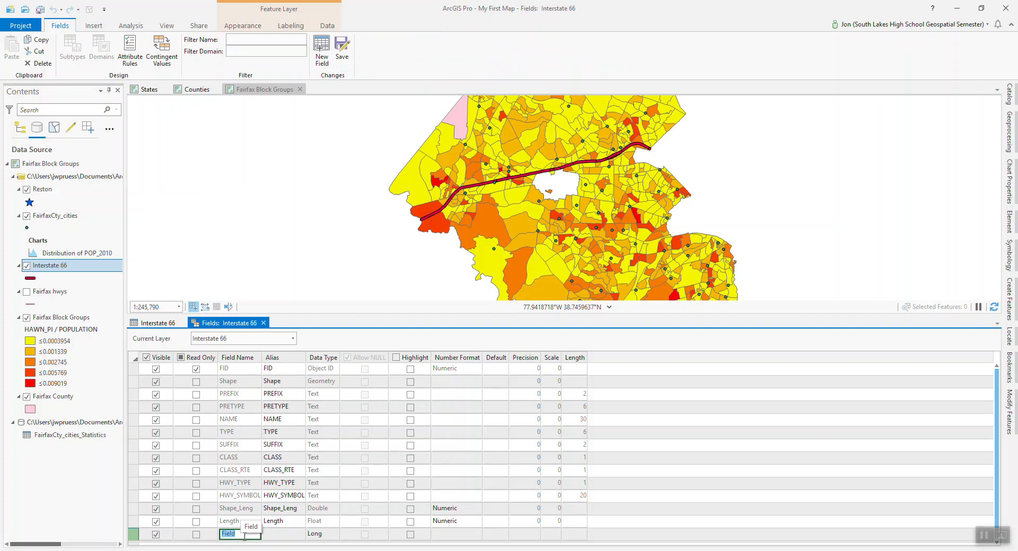
text(Length)
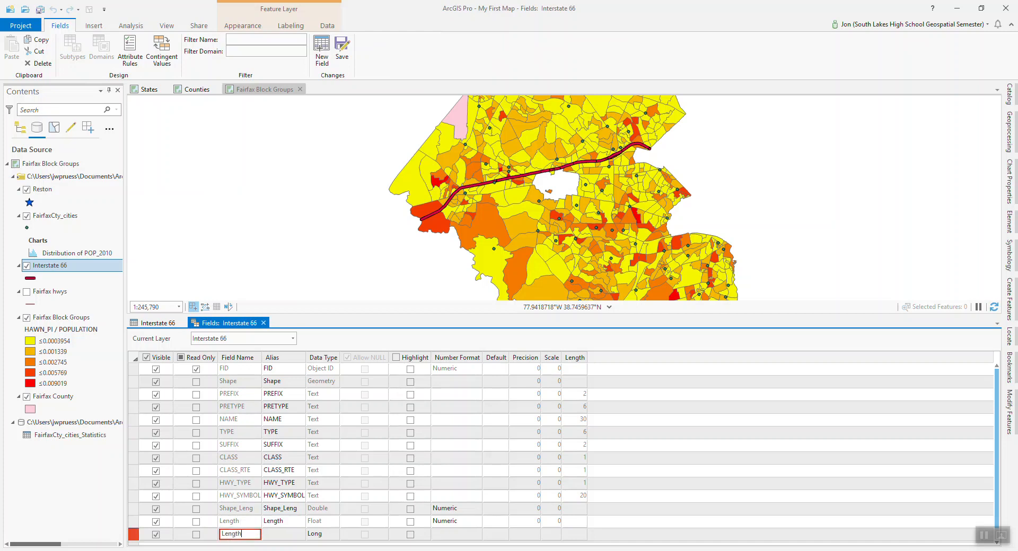
text(2)
key(BackSpace)
text(B)
click(336, 536)
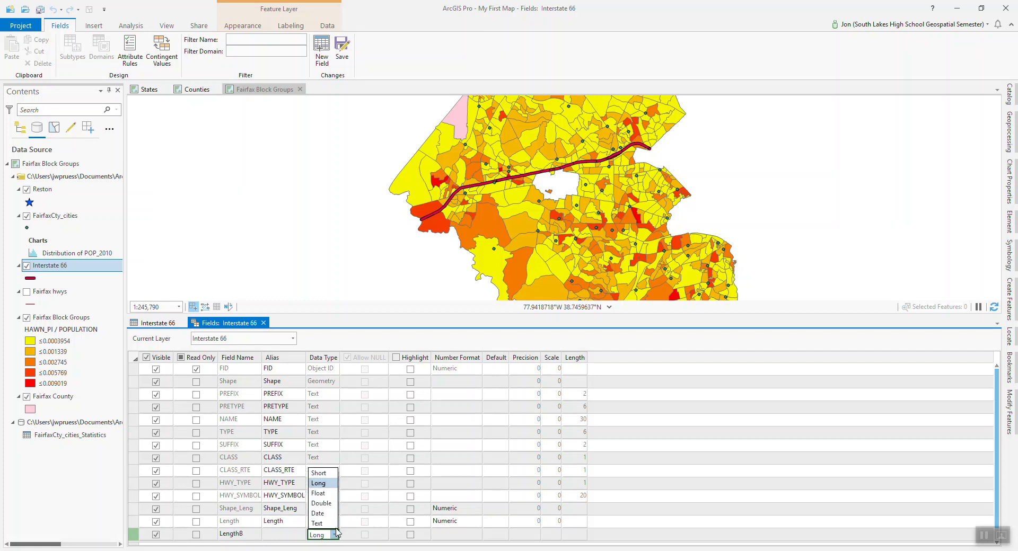
click(319, 493)
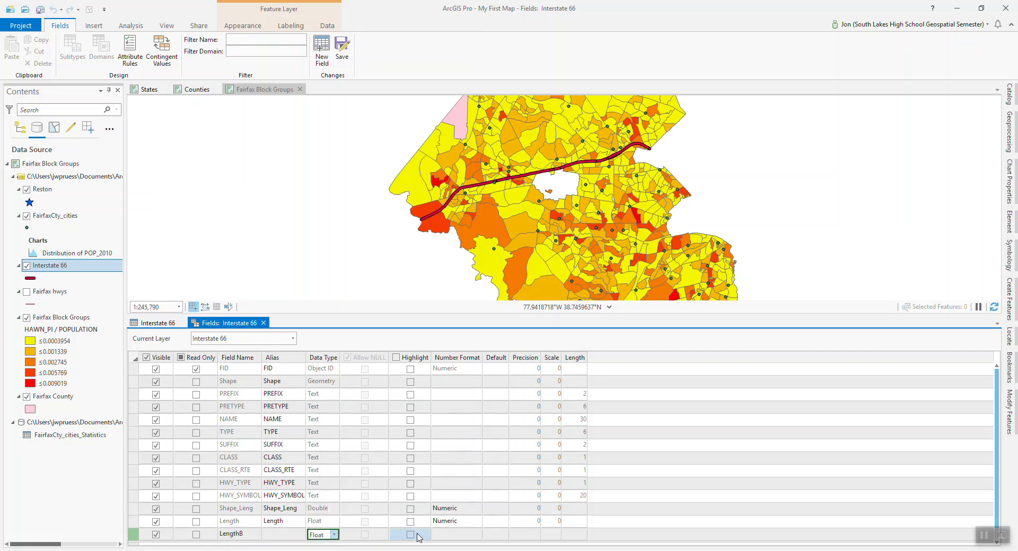
Give LengthB a Numeric number format with fewer decimal places, then save the field changes and close the field design view.
click(461, 536)
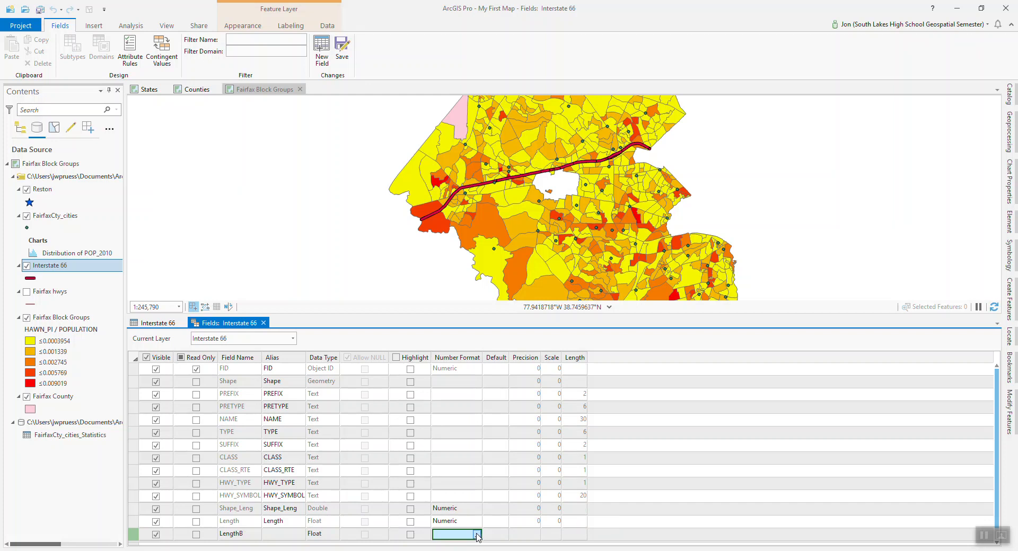
click(477, 534)
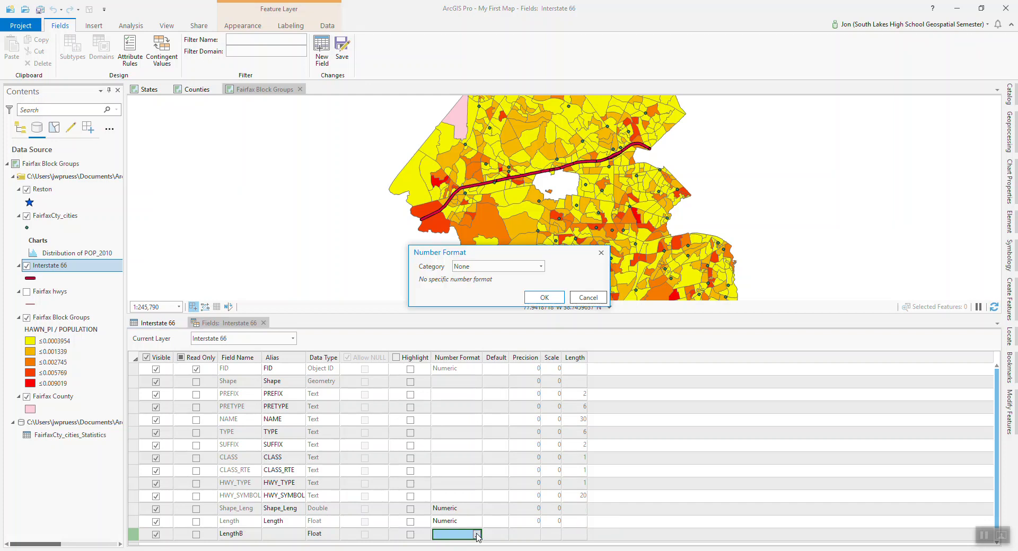
click(541, 267)
click(492, 313)
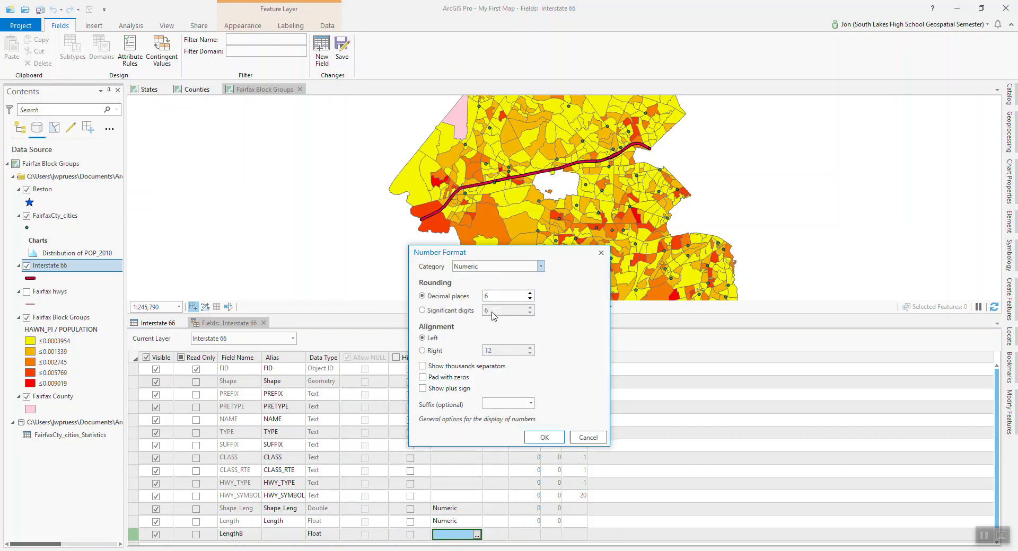
click(530, 299)
click(545, 438)
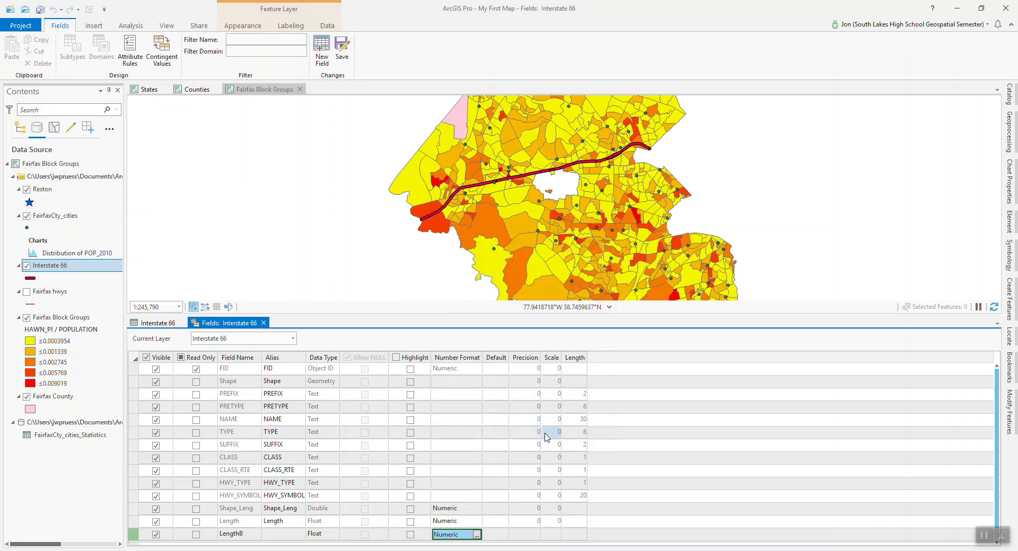
click(342, 46)
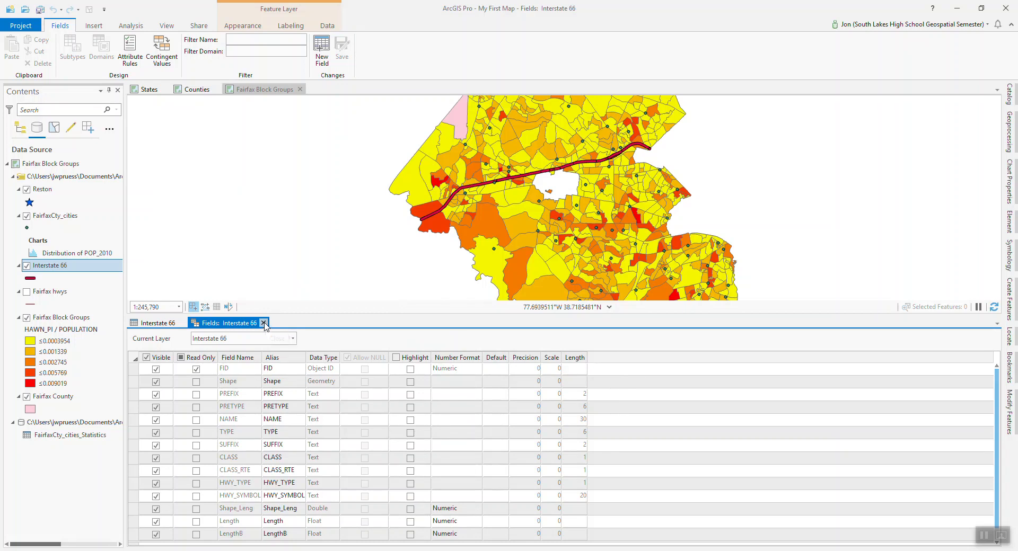
click(264, 323)
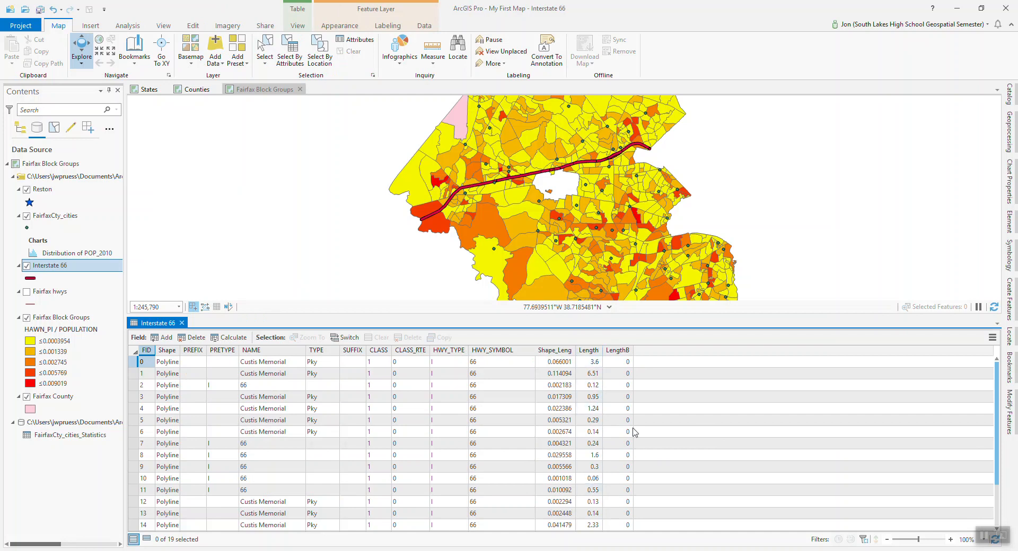
Calculate the geometry of LengthB as Length (geodesic) in Miles (United States), using the current map's coordinate system.
right_click(622, 354)
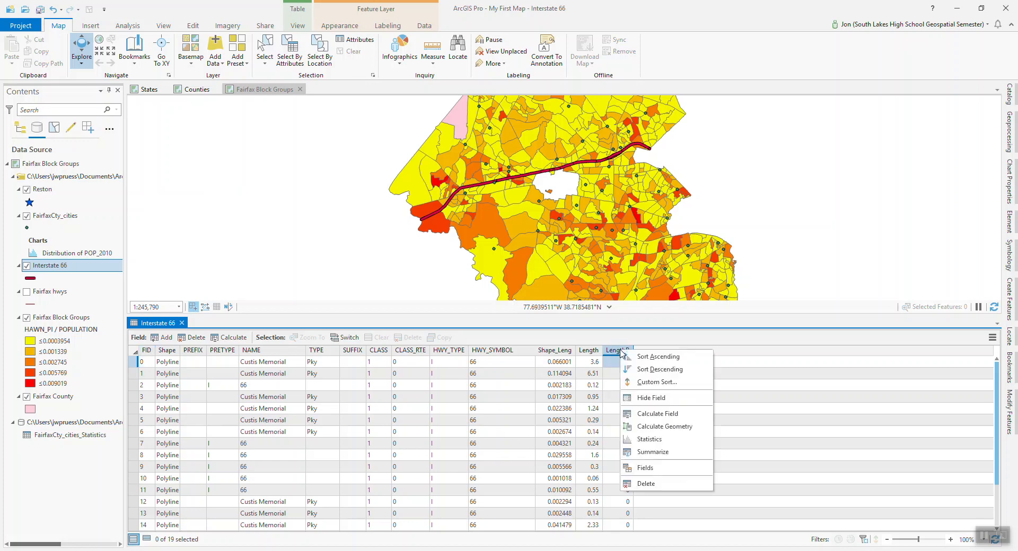
click(649, 426)
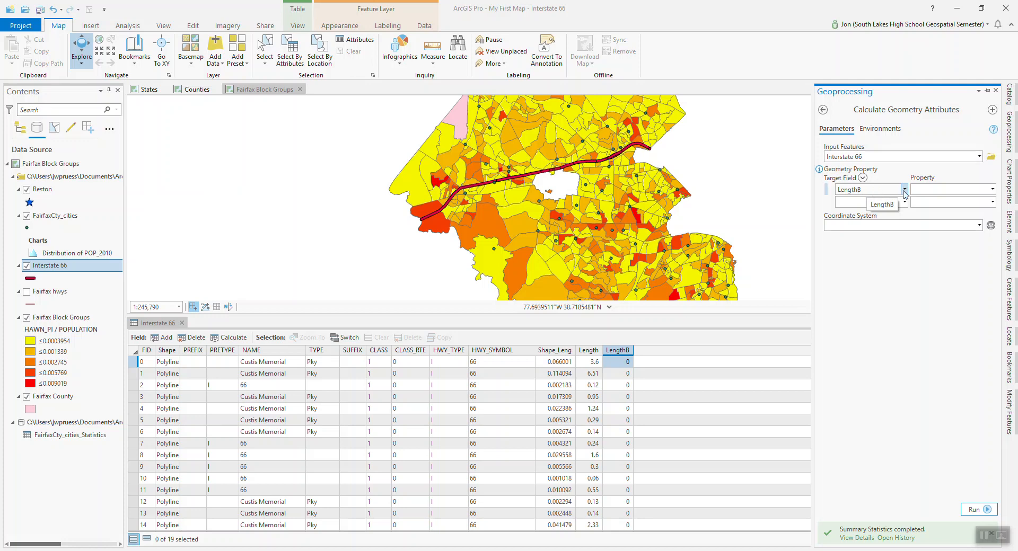
click(992, 189)
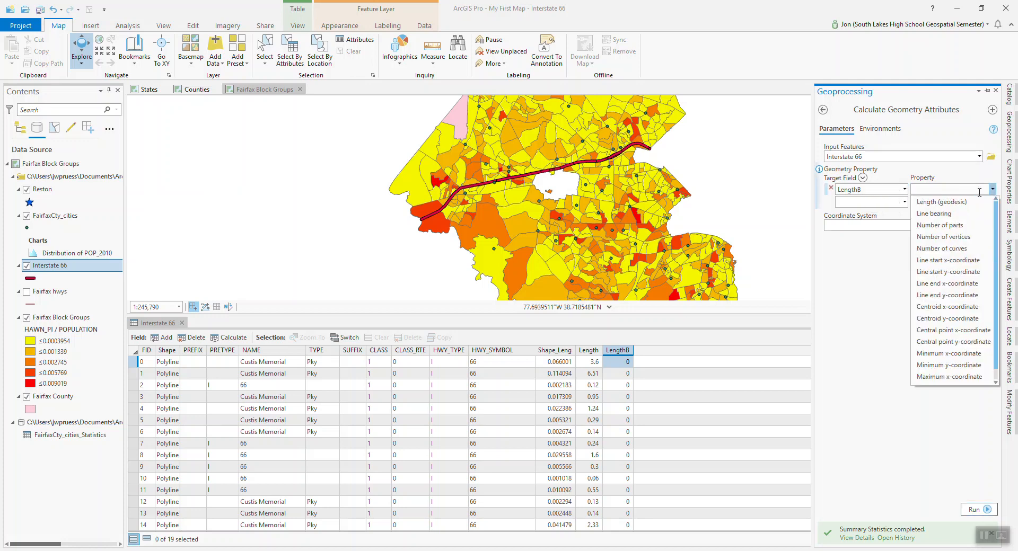
click(933, 202)
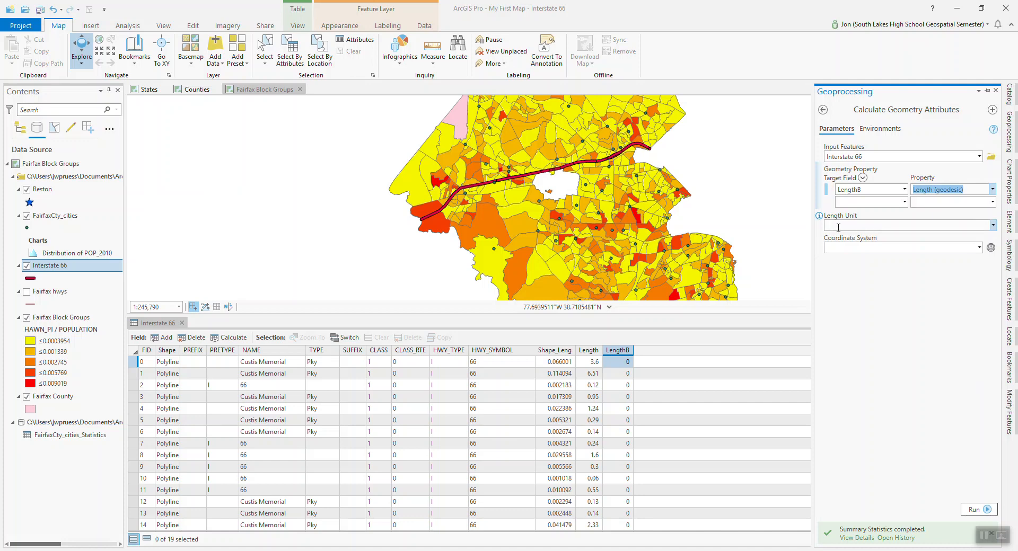
click(993, 226)
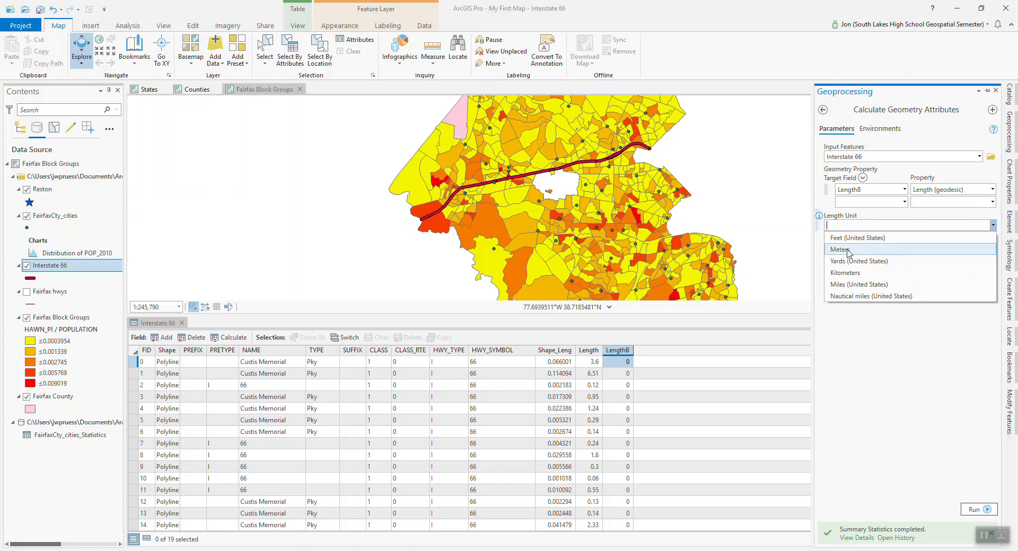
click(847, 285)
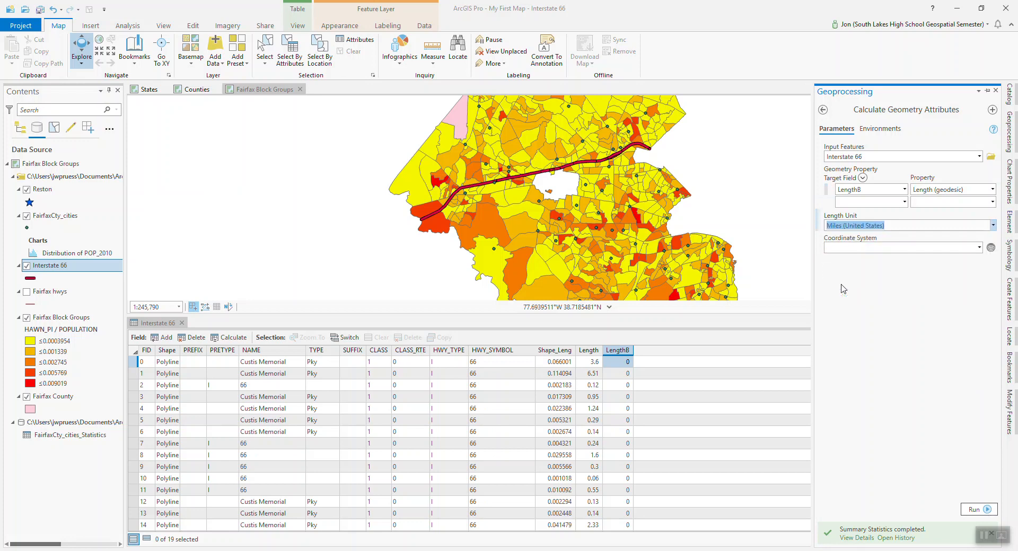
click(979, 247)
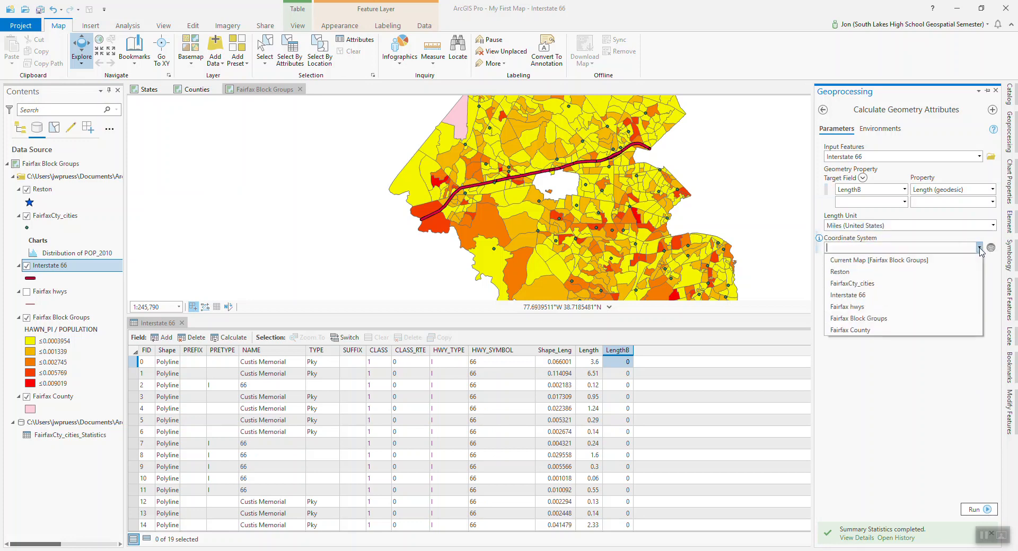
click(859, 260)
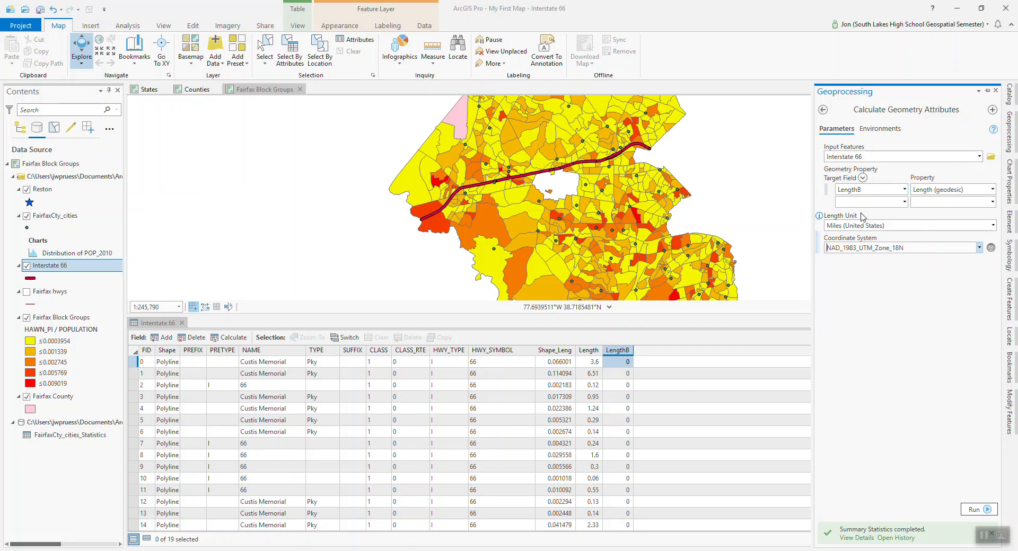
click(975, 510)
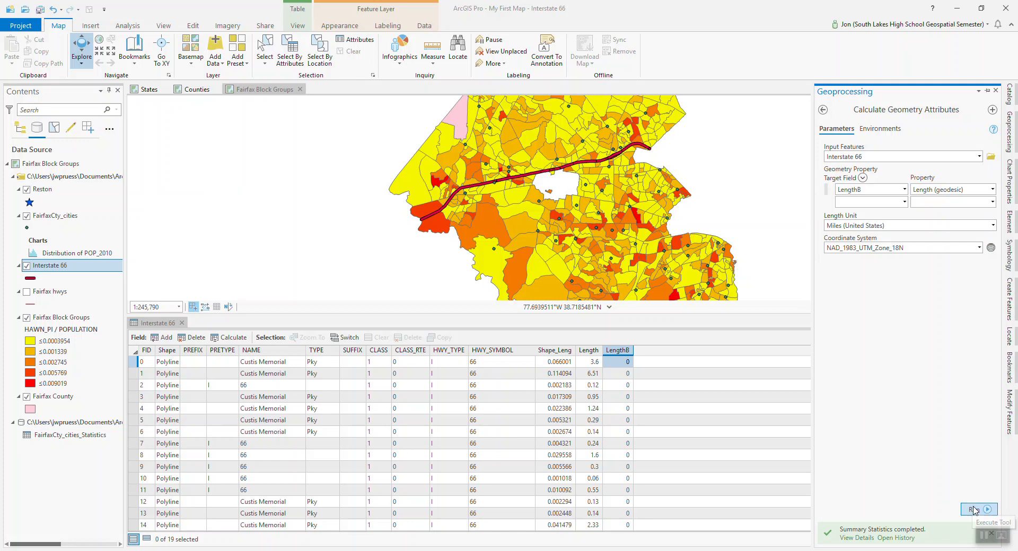